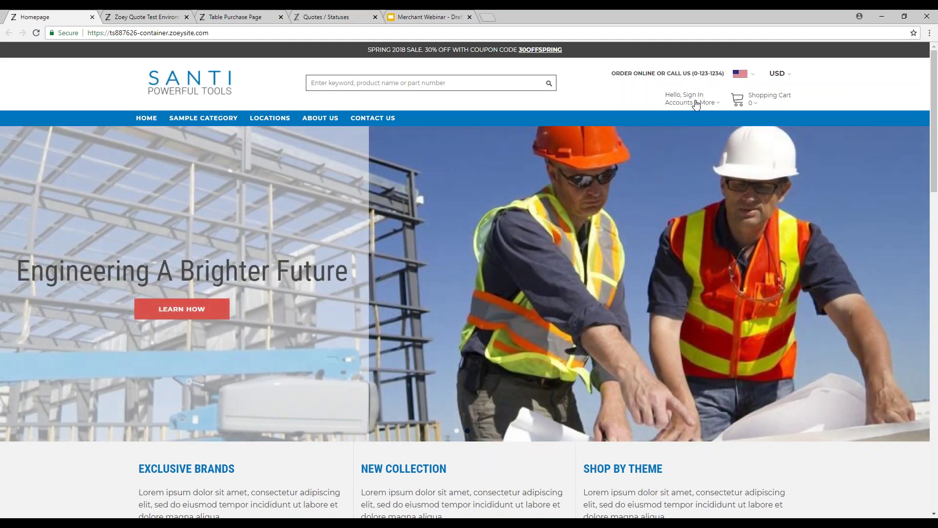
Sign in to the storefront with the customer account.
mouse_move(690, 102)
click(679, 122)
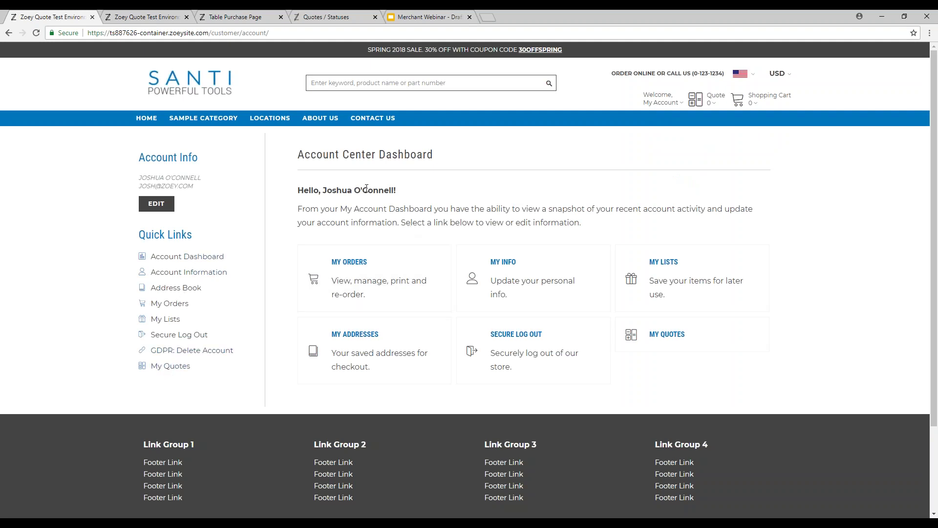
Open the Sample Category page in a new tab from the table purchase page and bring it to the front.
click(152, 17)
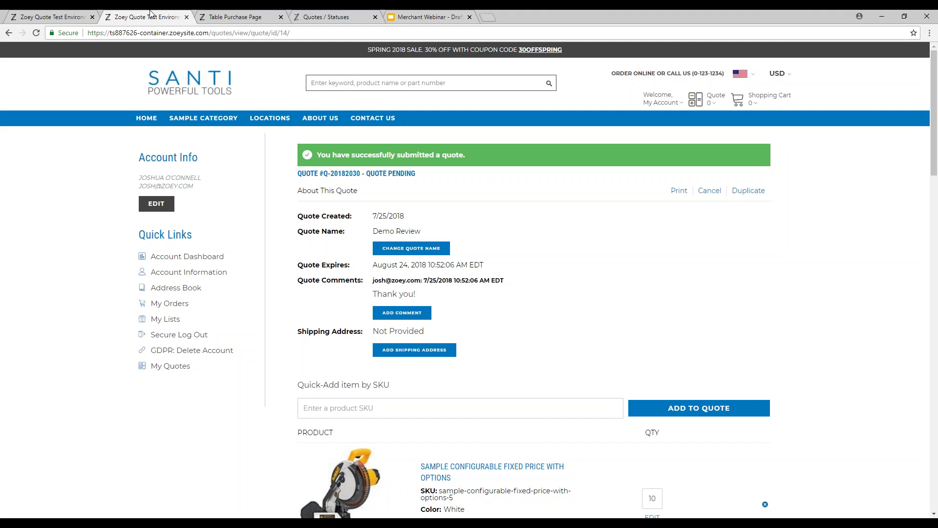
click(230, 16)
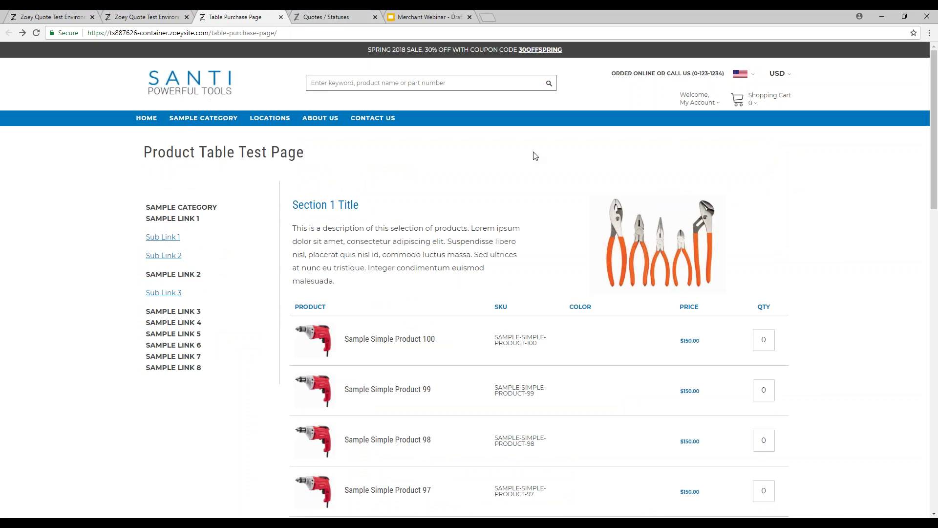
right_click(194, 122)
click(220, 128)
click(304, 18)
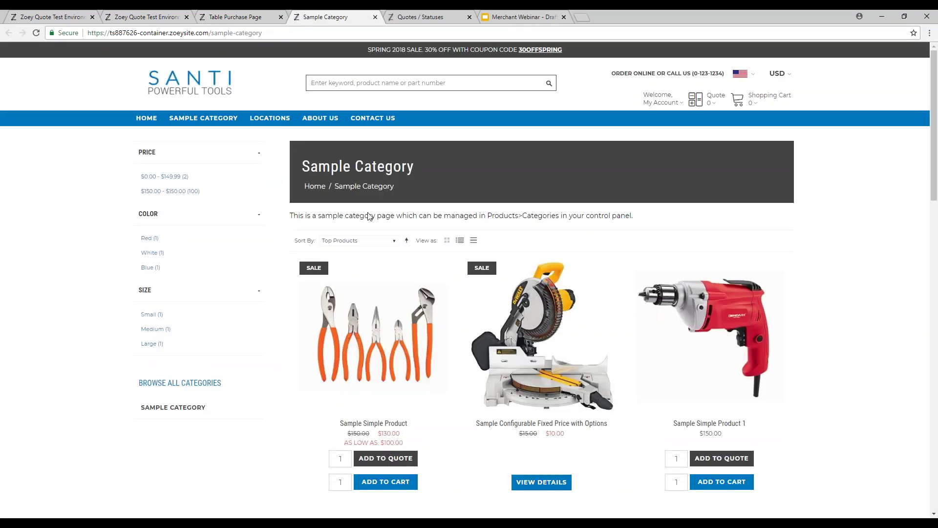
Compare the header's quote option on the table purchase and Sample Category pages, and examine the quote buttons in the product grid.
key(ctrl+shift+Tab)
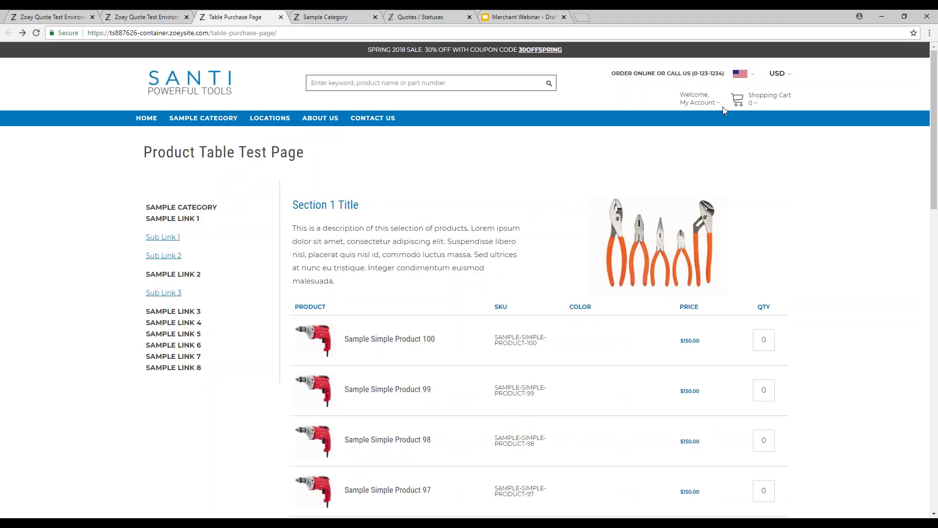
key(ctrl+Tab)
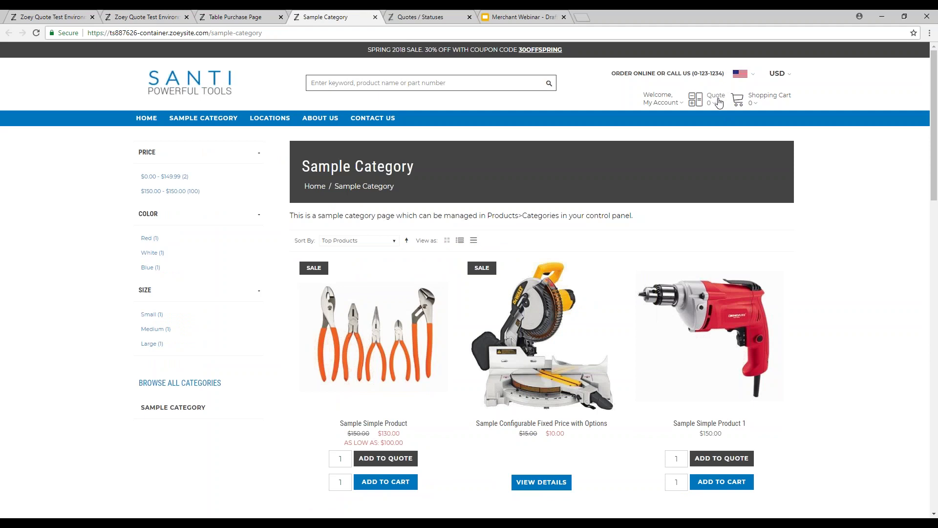
drag(933, 127, 928, 182)
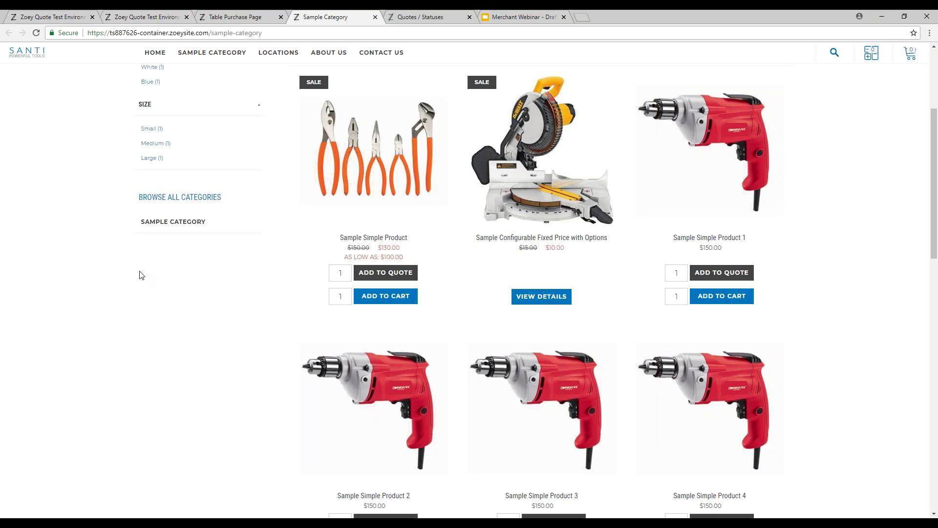
scroll(234, 348, up, 2)
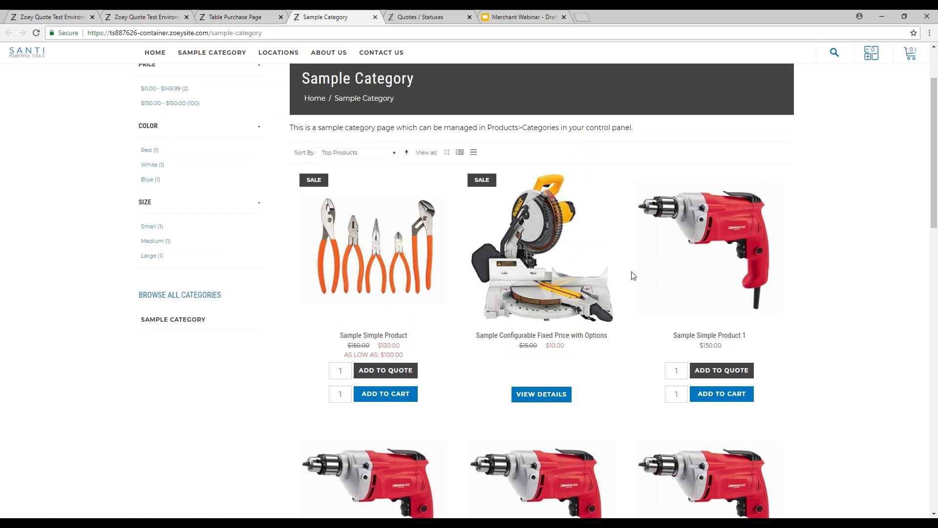
drag(936, 169, 935, 207)
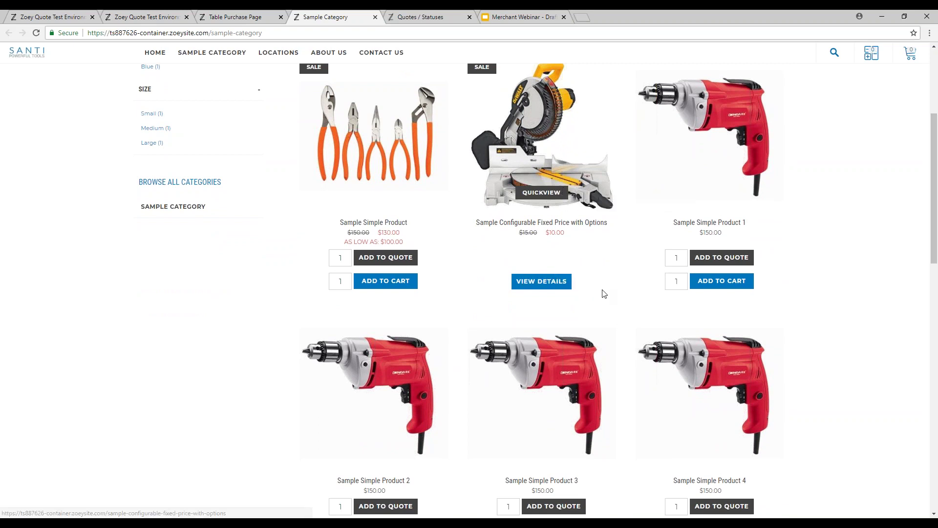
drag(935, 173, 928, 327)
drag(928, 236, 908, 98)
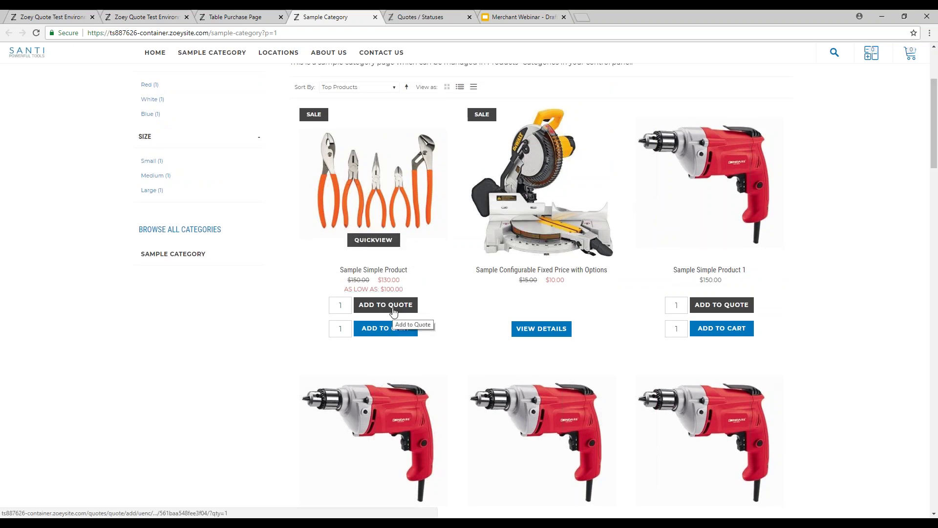
Add 5 units of Sample Simple Product to the quote from the category grid.
double_click(337, 306)
text(5)
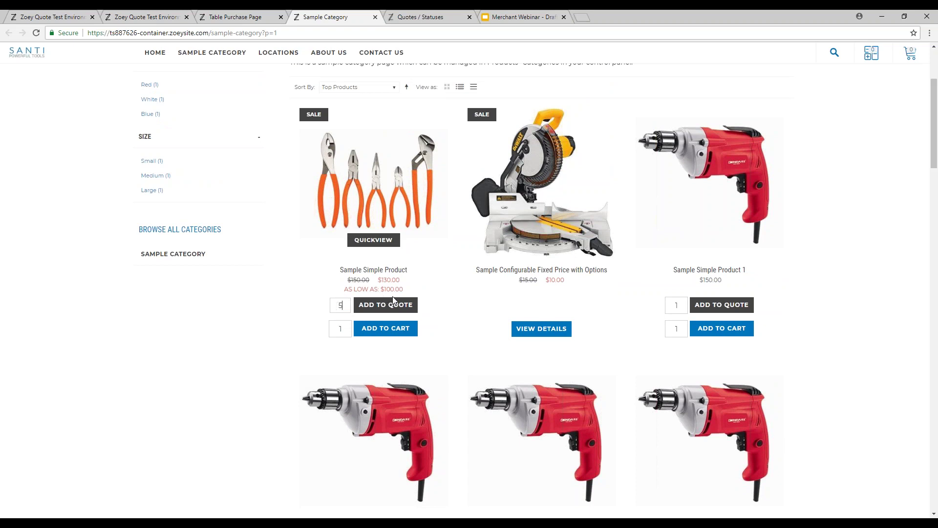
click(396, 304)
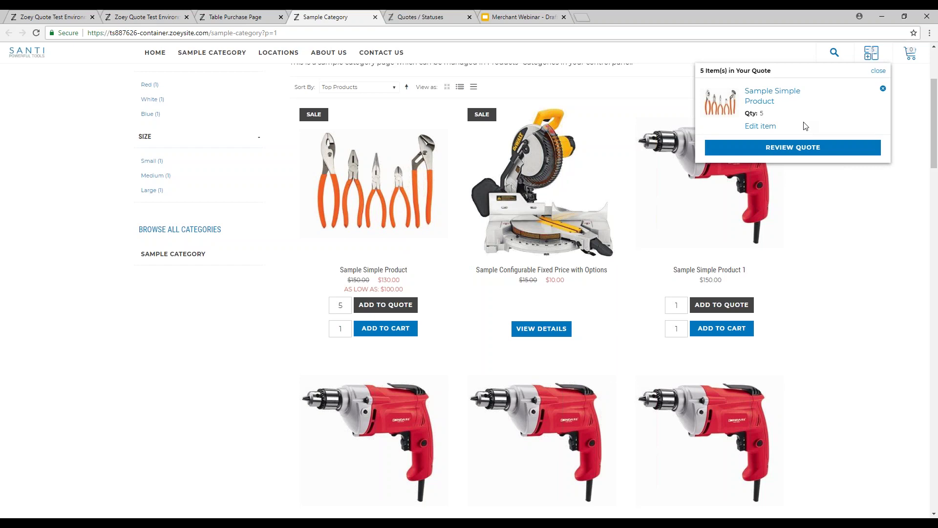
Add 10 units of Sample Simple Product 1 to the quote and open the quote for review.
click(677, 306)
text(10)
click(731, 307)
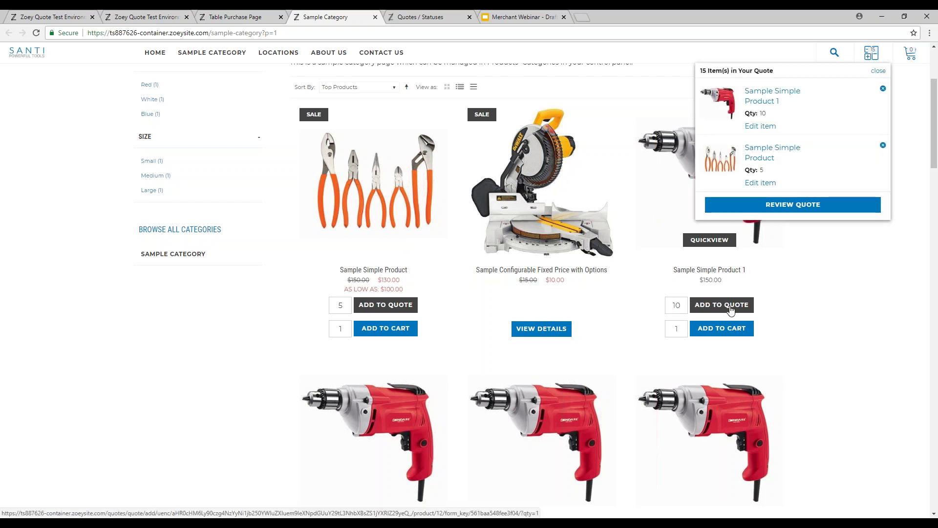
click(762, 205)
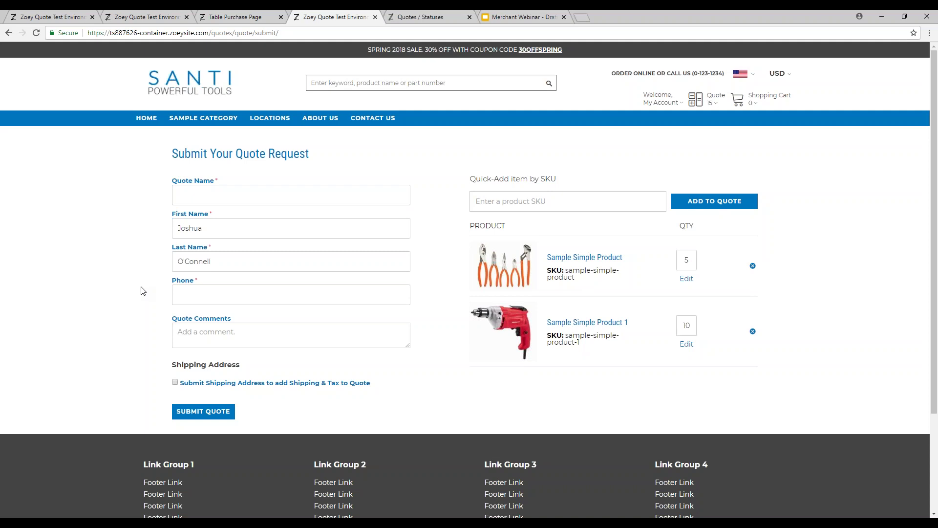
Examine the optional shipping address fields on the quote request form, leaving the shipping address option disabled.
click(175, 382)
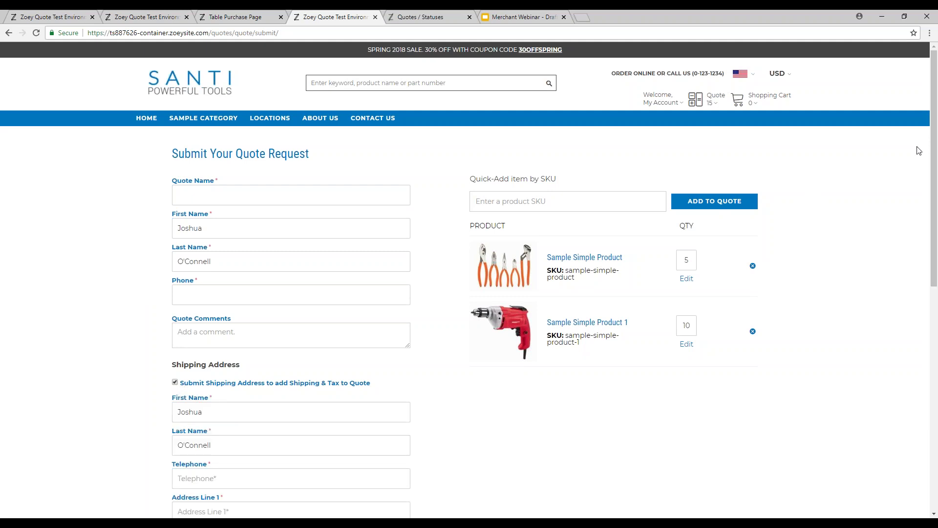
drag(930, 148, 913, 270)
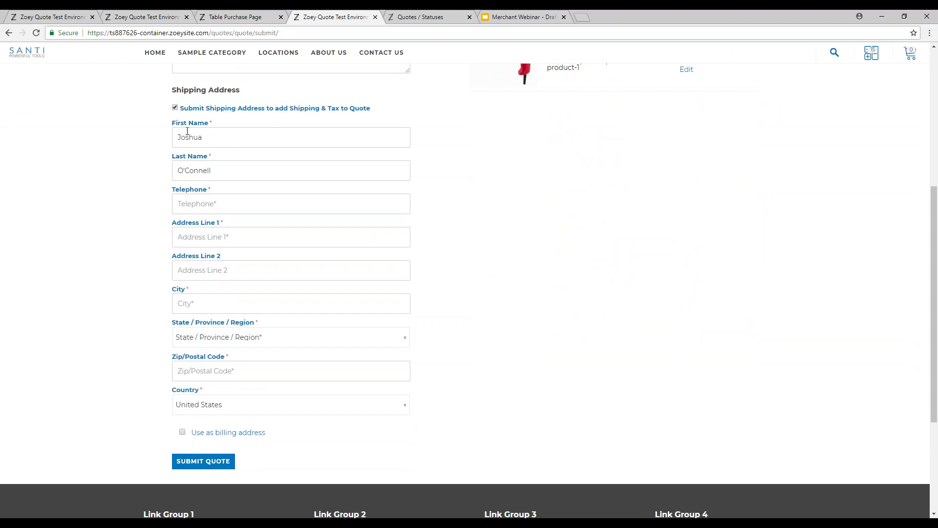
click(175, 107)
Name the quote request "Live Demo Quote", fill in the contact's phone number and submit the request.
scroll(102, 177, up, 3)
click(204, 195)
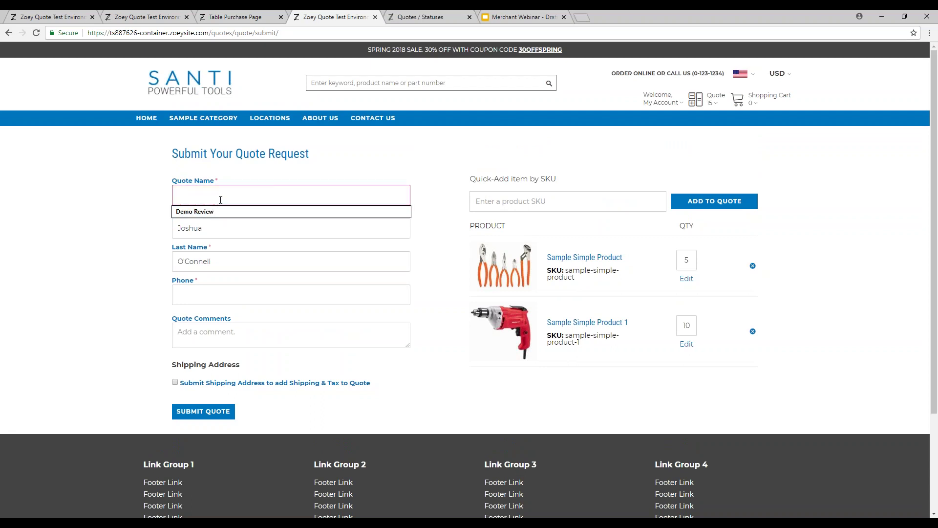
text(L)
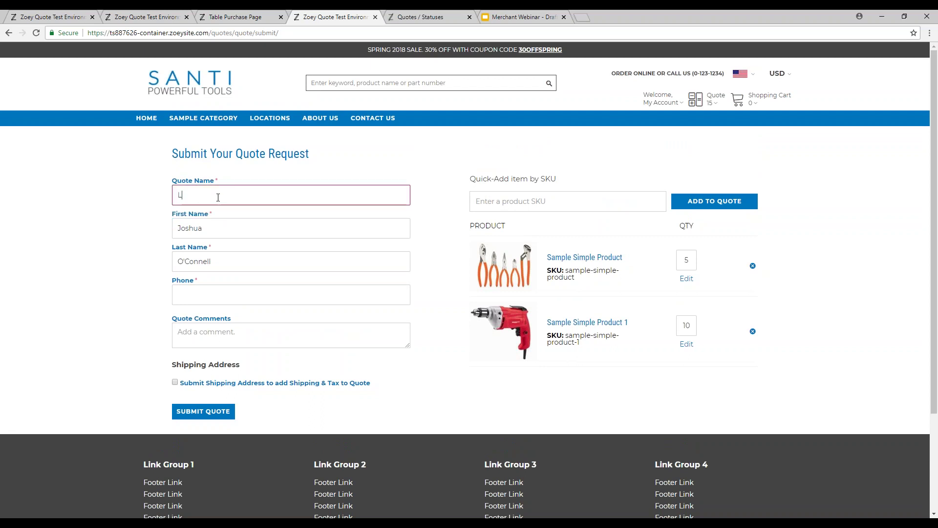
text(ive Demo Quote)
click(207, 290)
text(1234567890)
click(202, 314)
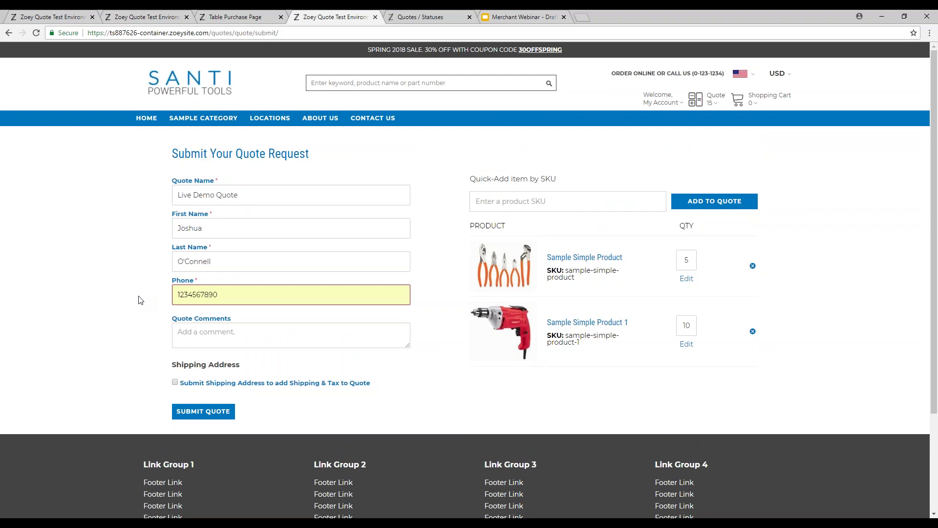
click(210, 417)
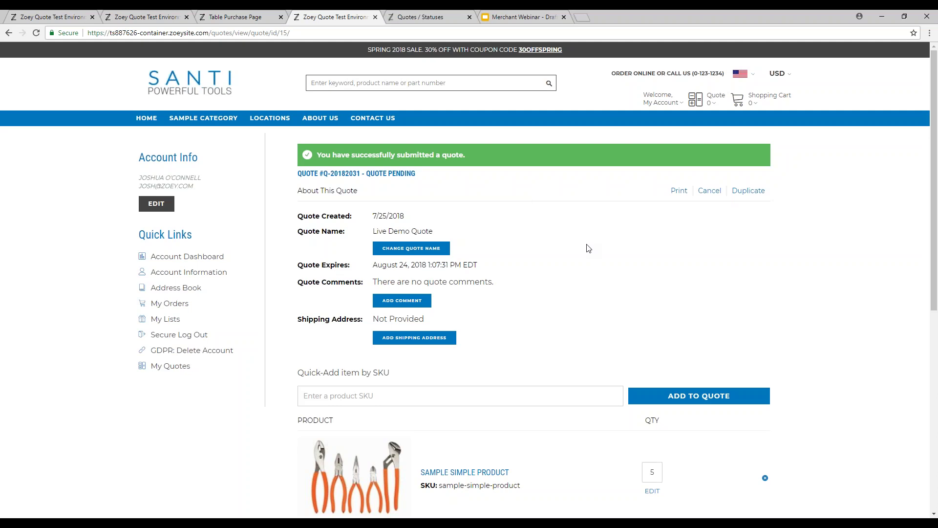
Add the product with SKU sample-simple-product-10 to the submitted quote and acknowledge the change request.
drag(932, 149, 909, 266)
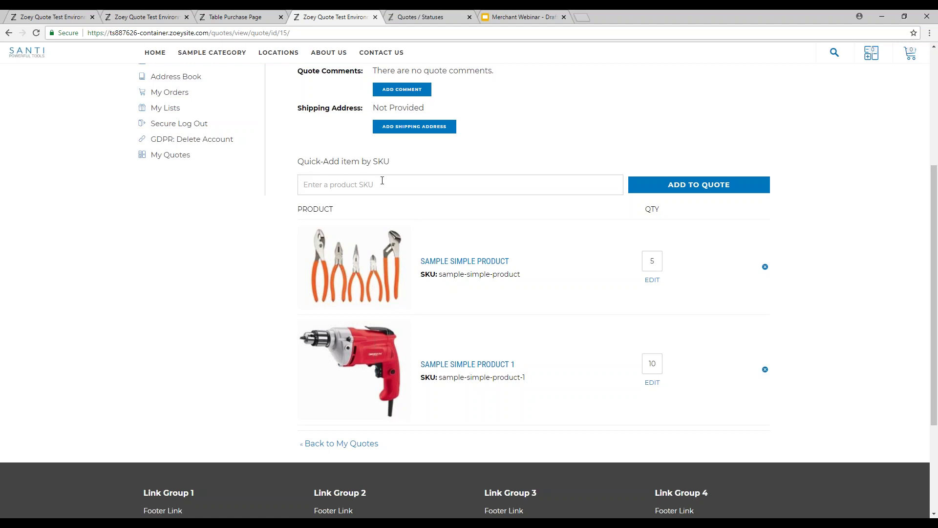
drag(531, 381, 438, 381)
key(ctrl+c)
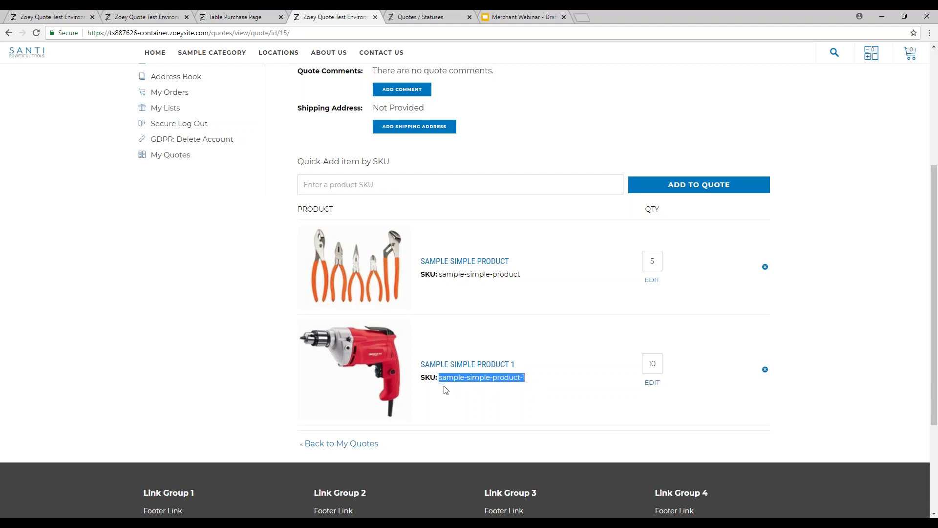
click(335, 188)
key(ctrl+v)
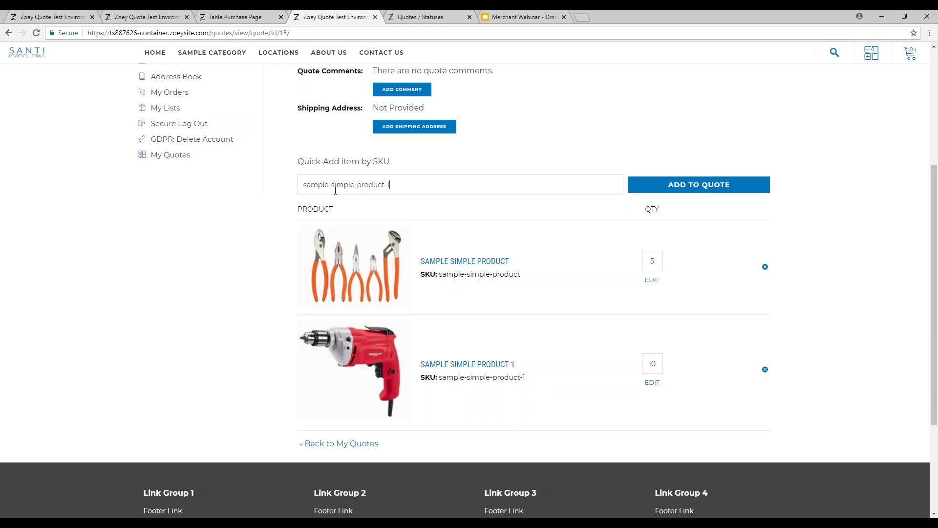
click(698, 188)
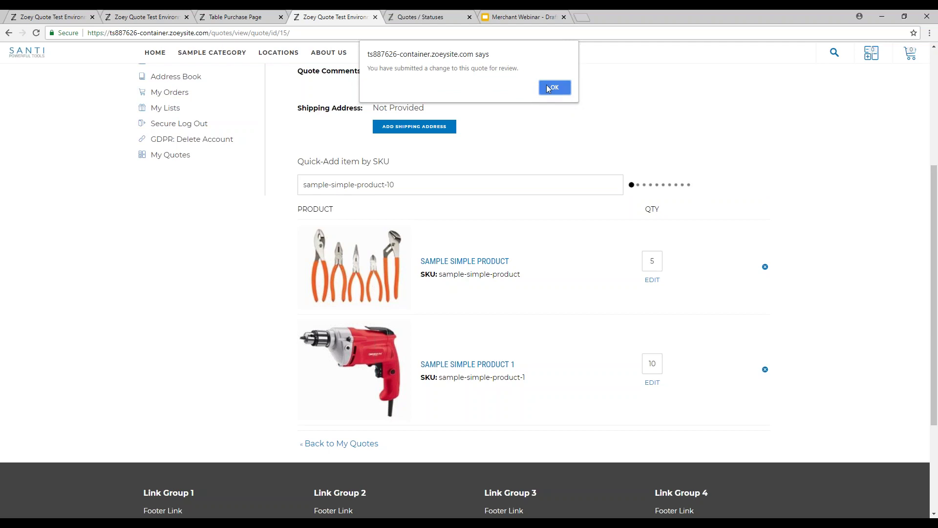
click(547, 88)
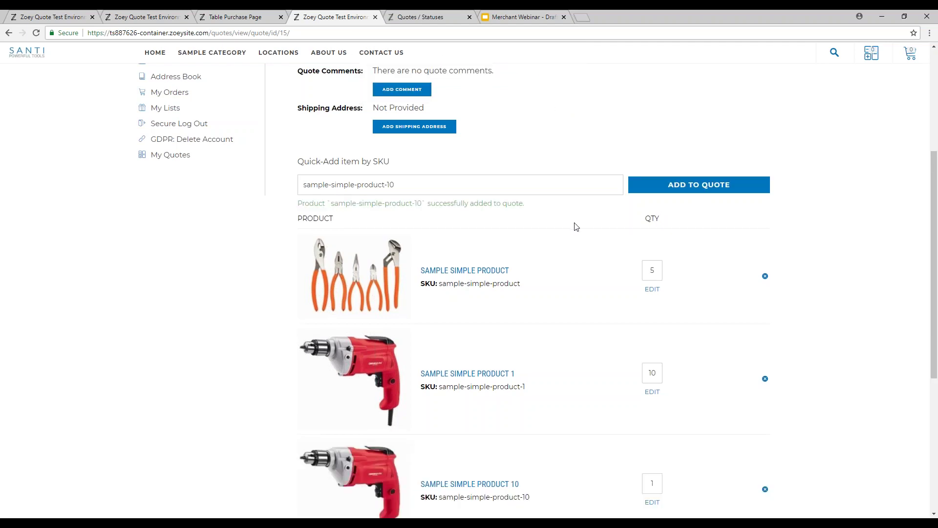
Update the quantity of Sample Simple Product 10 in the quote to 10 and review the item list.
scroll(934, 260, down, 3)
click(644, 308)
text(10)
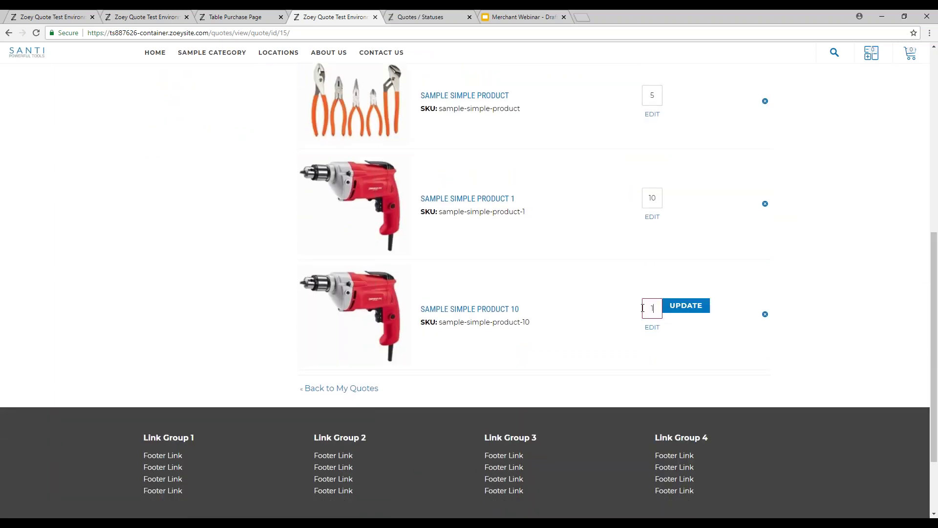
click(689, 305)
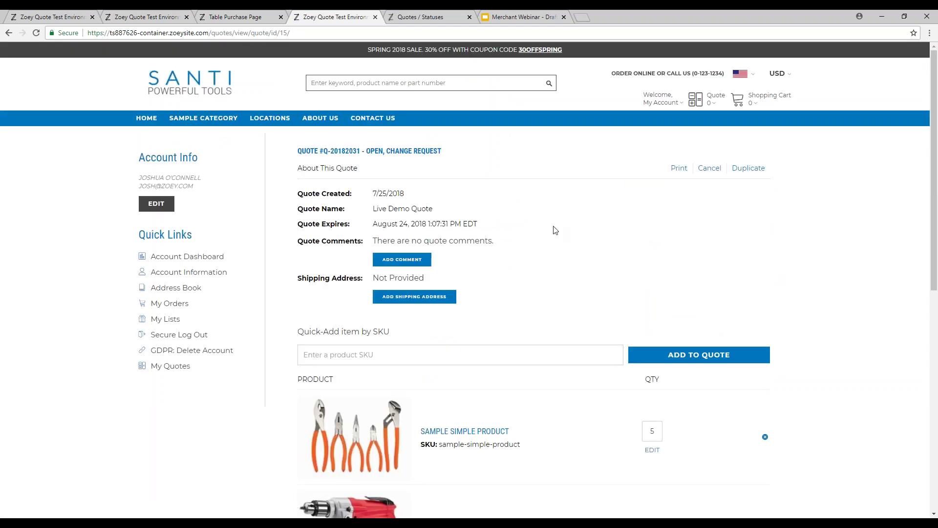
scroll(782, 230, down, 6)
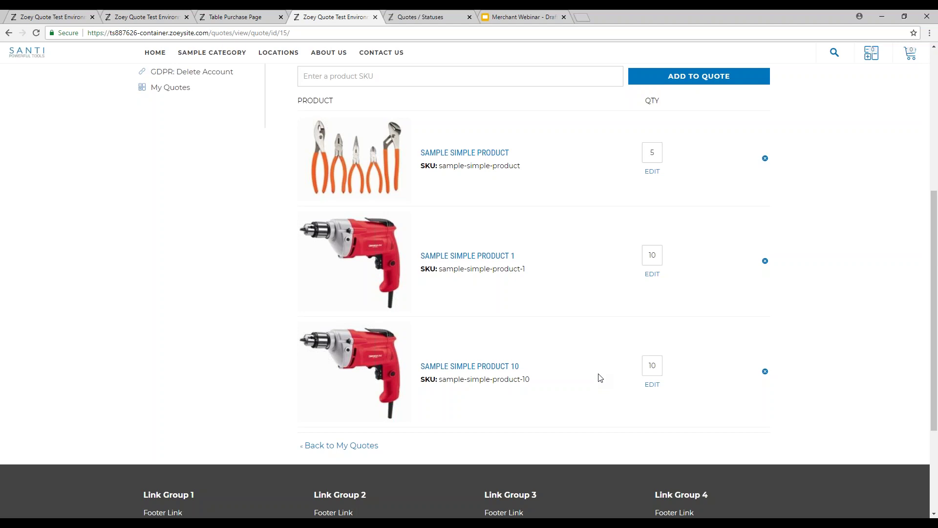
Switch to the Zoey store admin and open Live Demo Quote for editing from the quotes list.
click(395, 14)
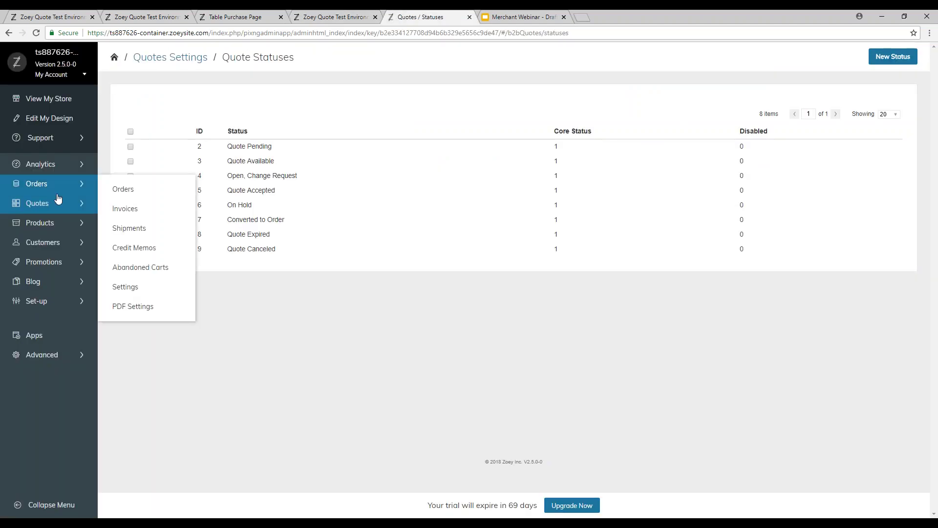
mouse_move(58, 198)
click(123, 208)
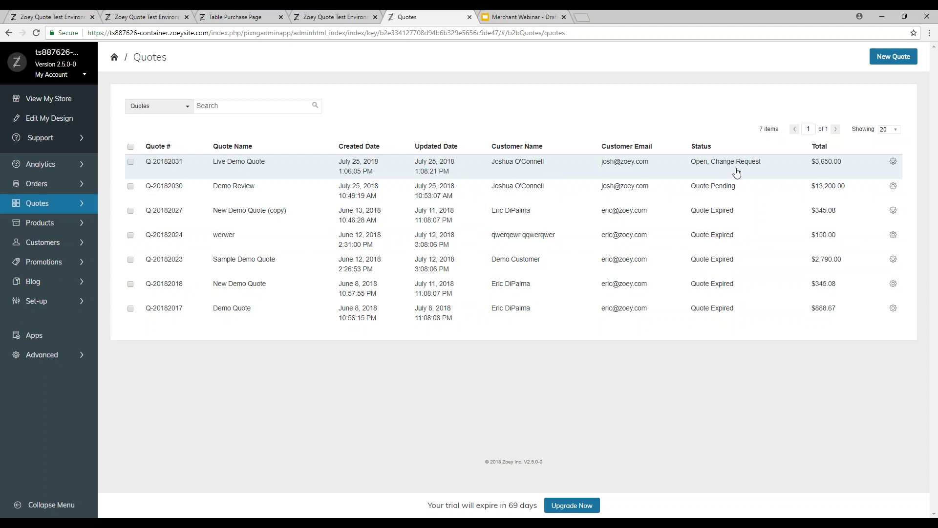
click(737, 173)
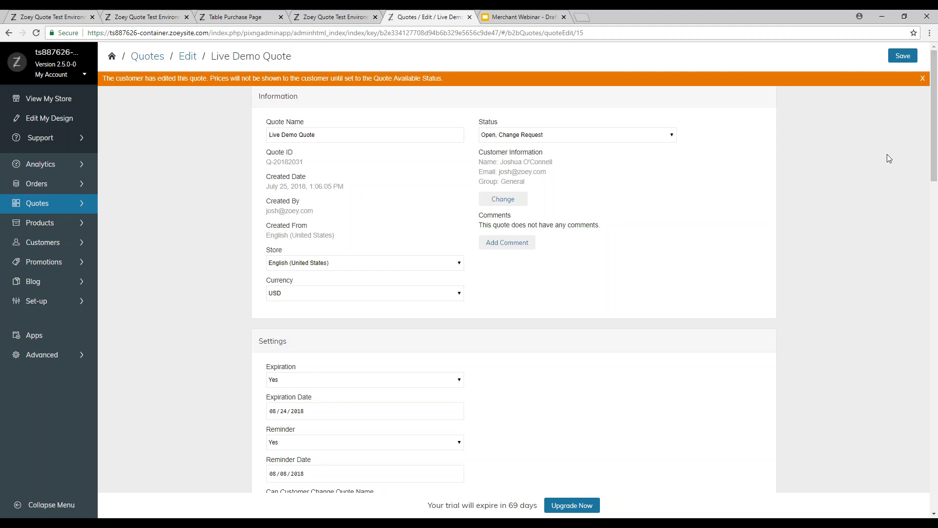
Review the quote's customer permission settings and apply a custom price of 145.00 to Sample Simple Product 1.
drag(936, 126, 936, 188)
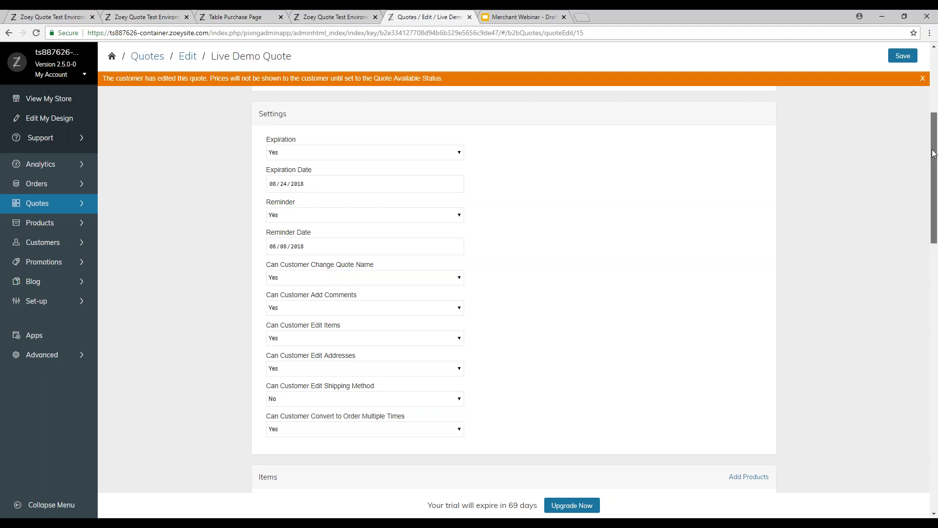
scroll(920, 205, down, 6)
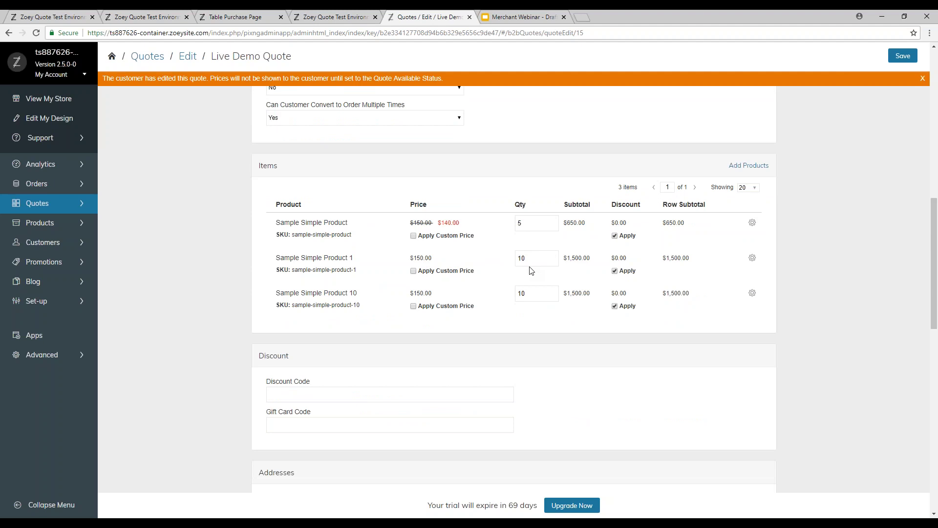
click(414, 270)
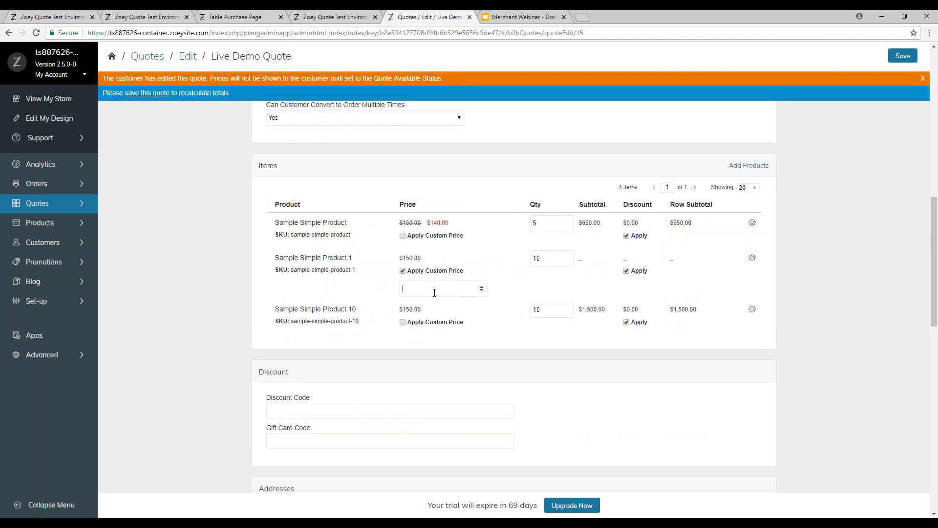
text(145.00)
Apply a custom price of 145.00 to Sample Simple Product 10, save the quote and check the recalculated item subtotals.
click(403, 322)
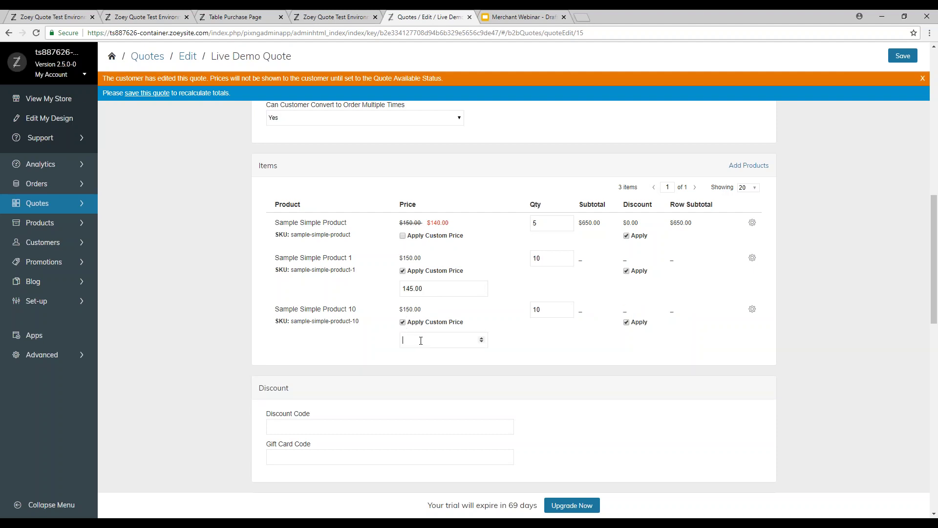
text(145.00)
drag(933, 250, 858, 78)
click(903, 56)
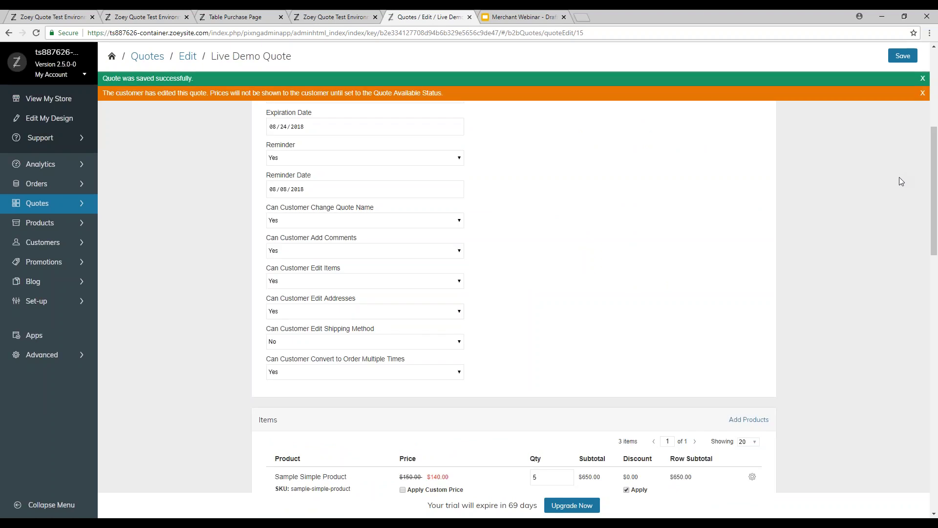
drag(934, 163, 933, 216)
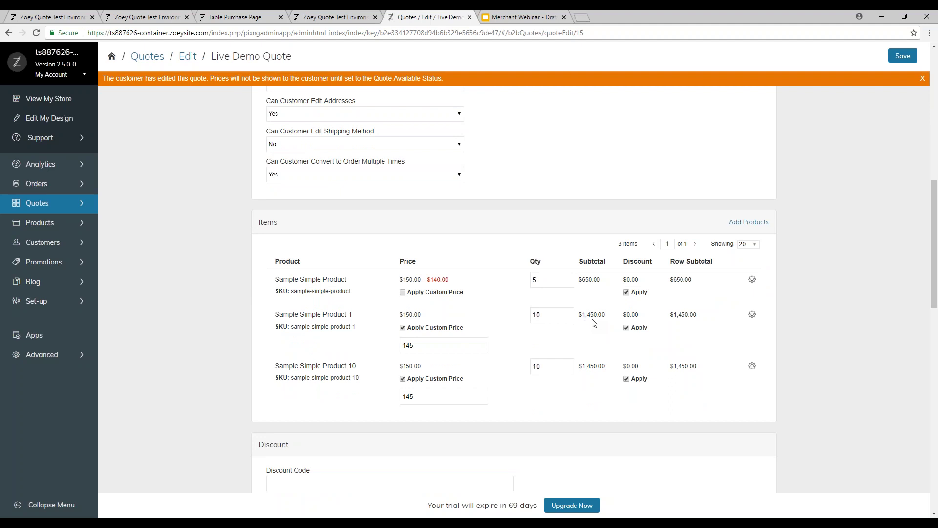
Examine the status options available for the quote, leaving the status as is, and review its expiration, reminder and customer permission settings.
drag(934, 275, 913, 121)
click(536, 140)
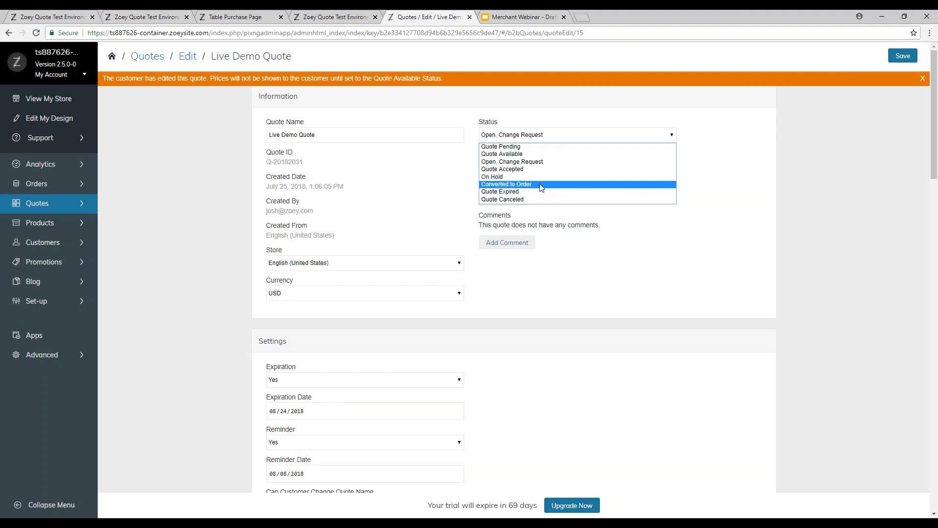
click(788, 224)
drag(932, 142, 929, 200)
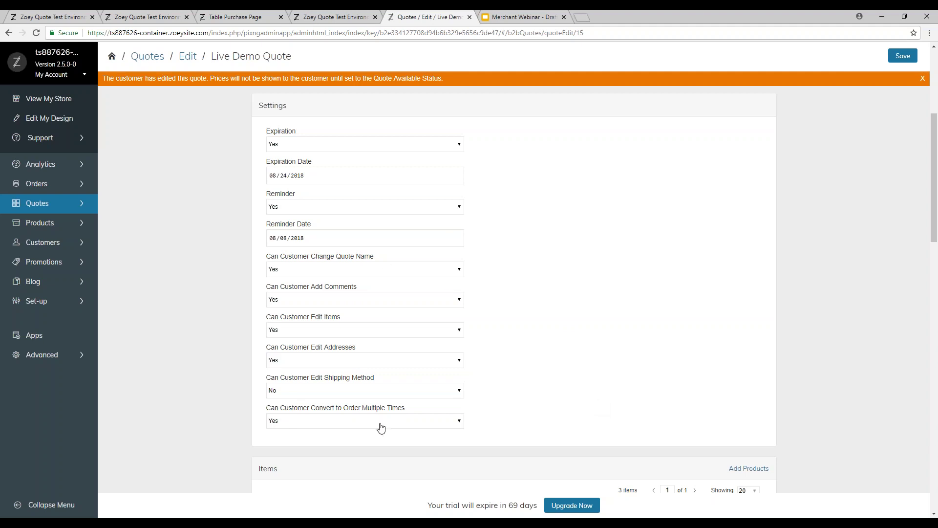
Open the store's Quote Settings and review the access restrictions, customer permissions, quote creation and quote management options.
mouse_move(90, 209)
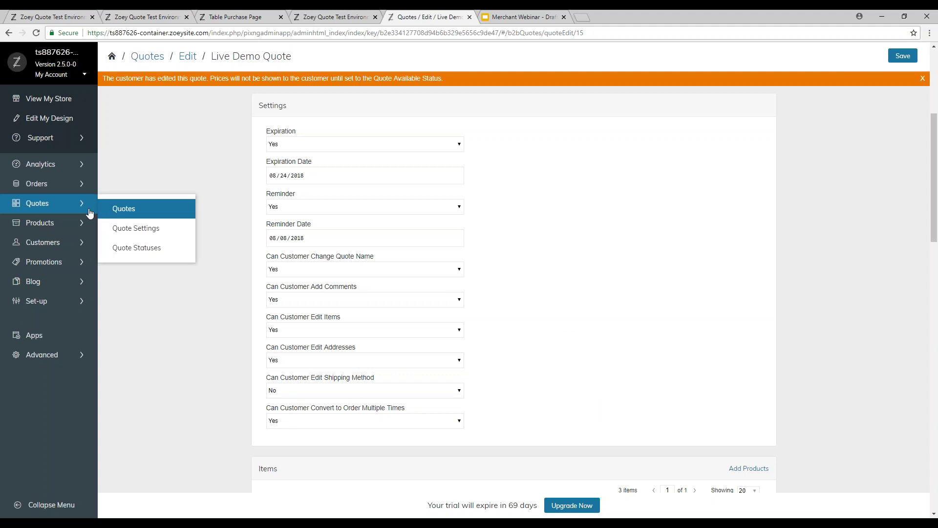
click(155, 229)
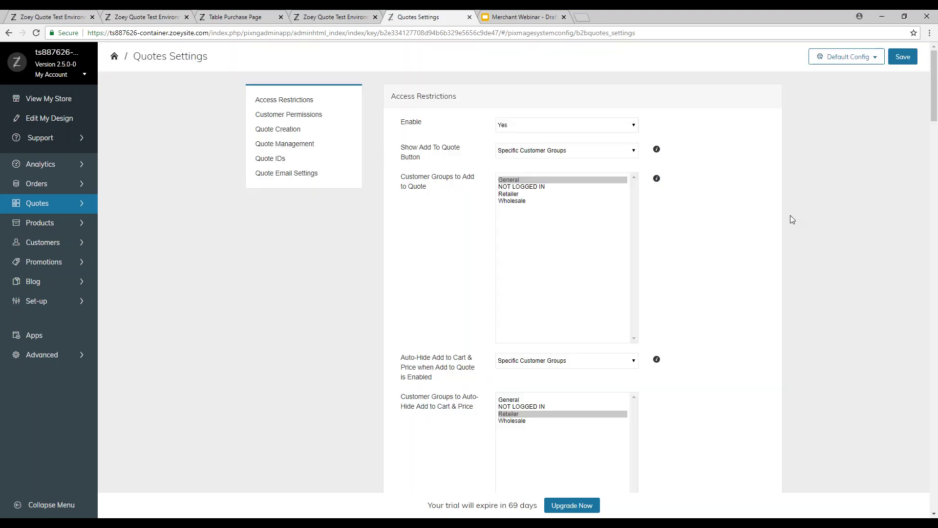
mouse_move(933, 110)
mouse_down()
mouse_move(933, 153)
mouse_move(925, 114)
mouse_up()
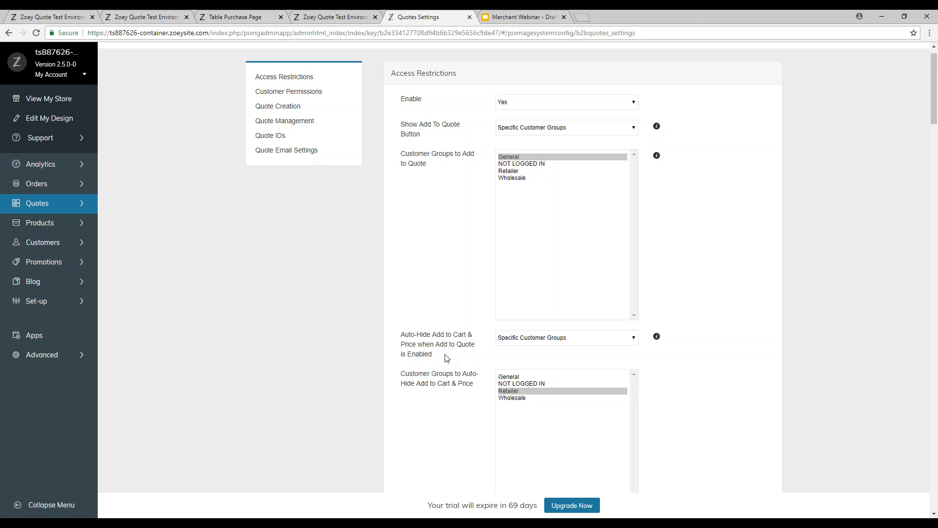
drag(934, 118, 924, 174)
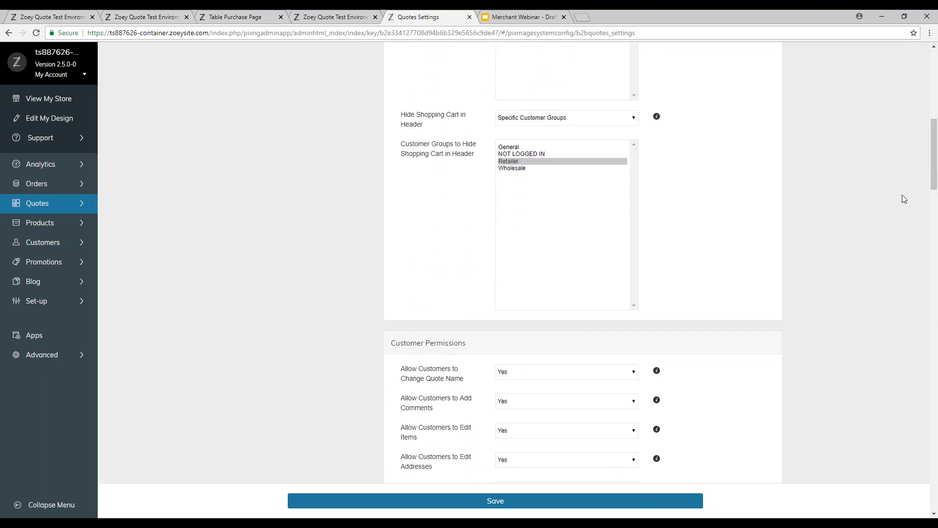
drag(934, 143, 930, 179)
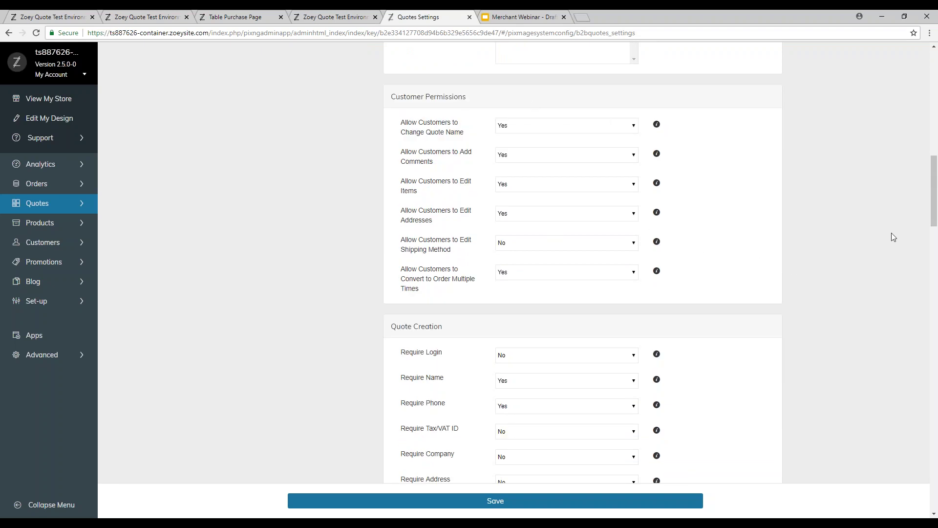
drag(933, 177, 934, 205)
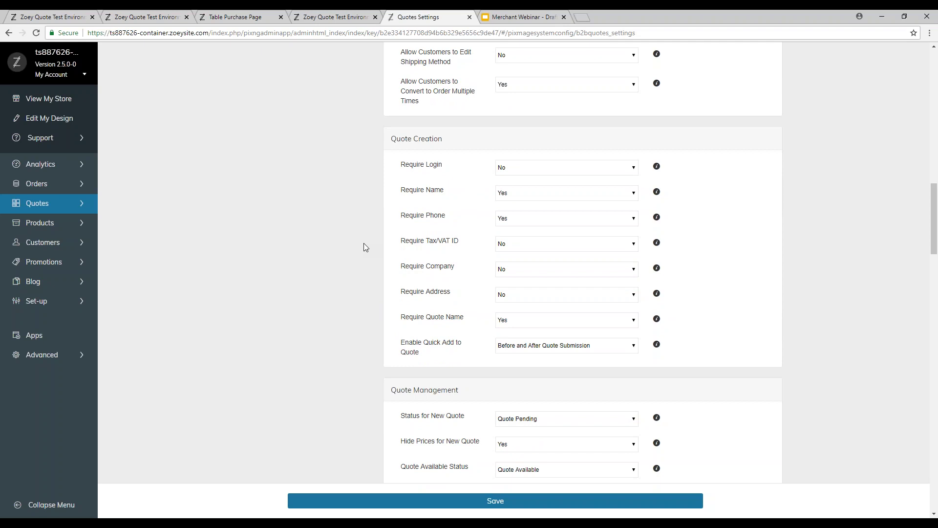
drag(930, 198, 931, 238)
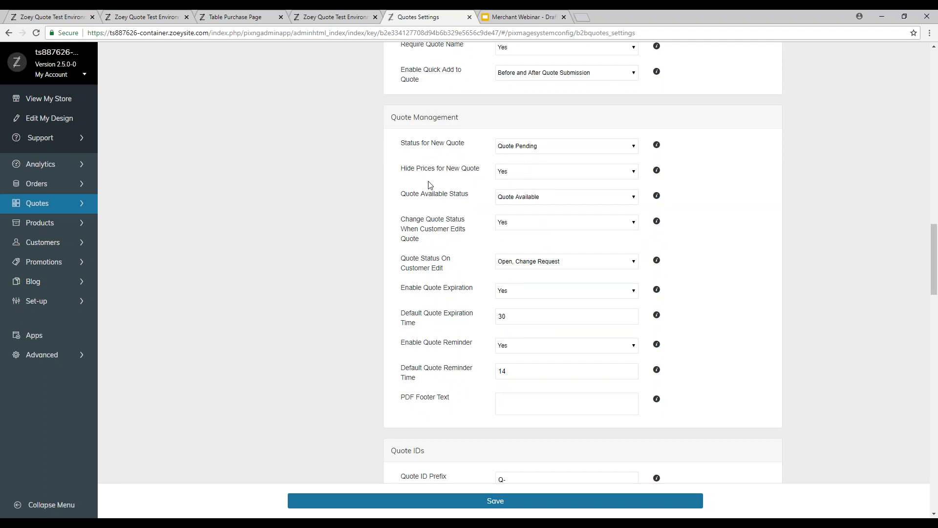
Check the customer's view of the submitted quote, and review the remaining quote management, quote ID and quote email settings.
click(312, 16)
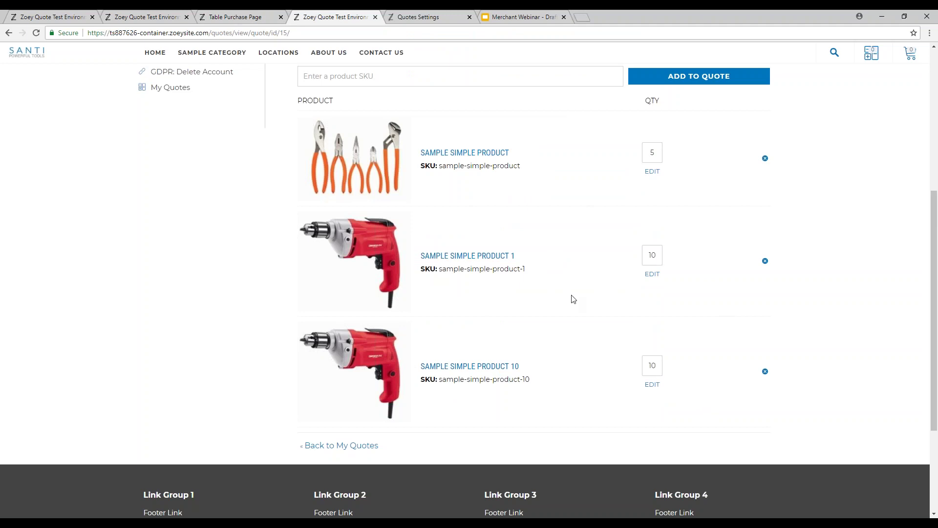
click(447, 19)
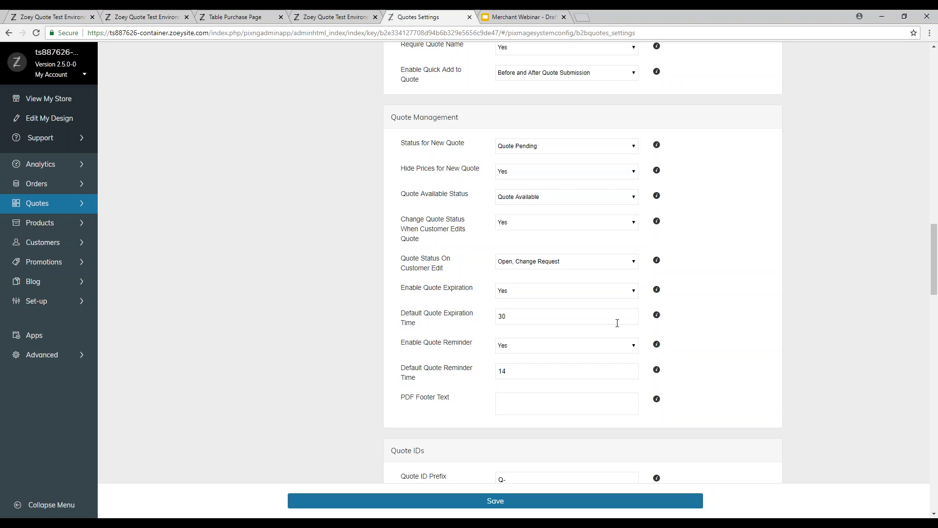
drag(930, 247, 930, 291)
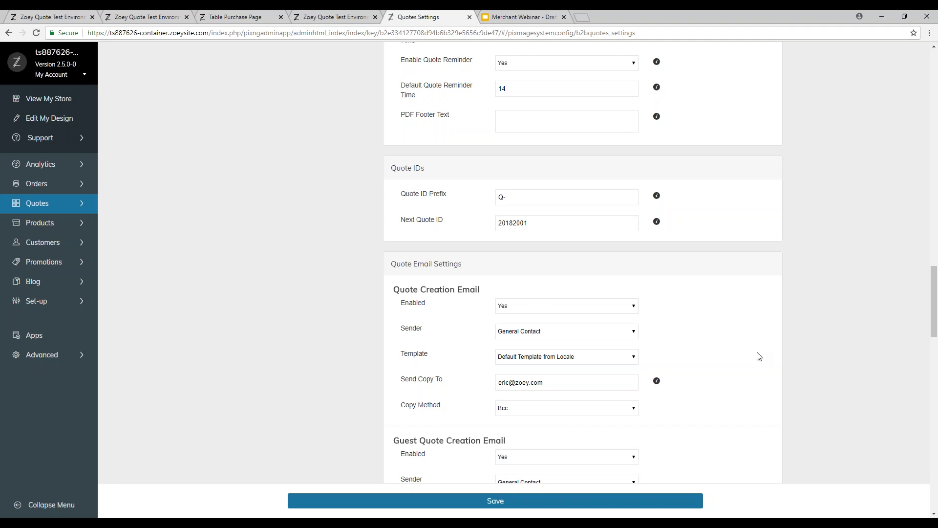
drag(935, 289, 934, 309)
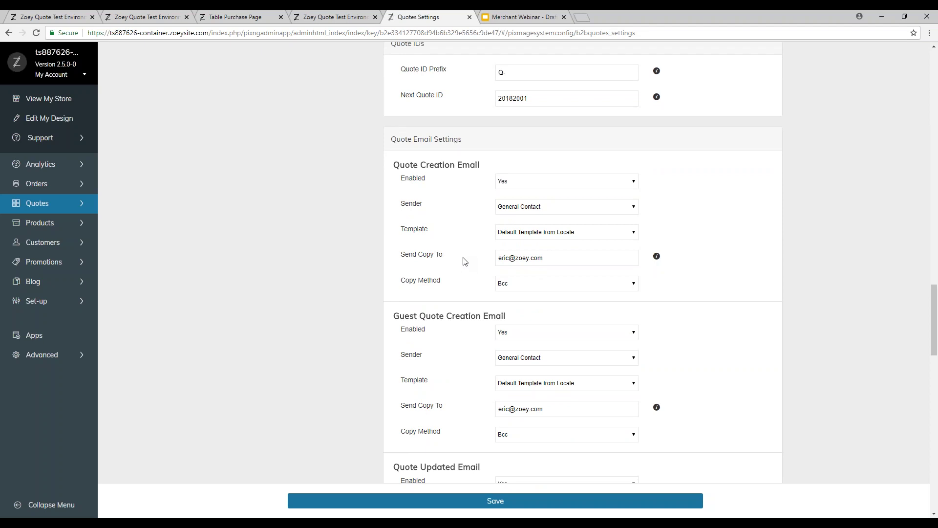
drag(932, 301, 931, 345)
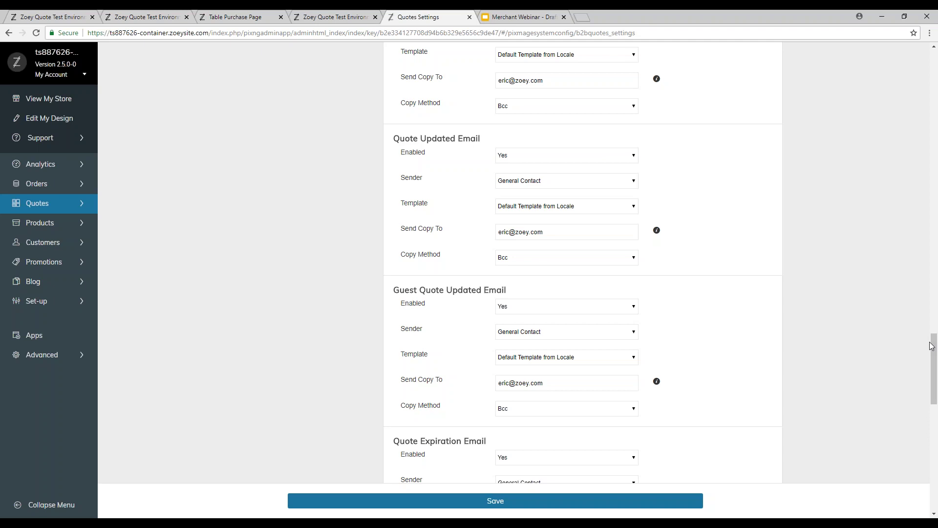
drag(931, 346, 931, 461)
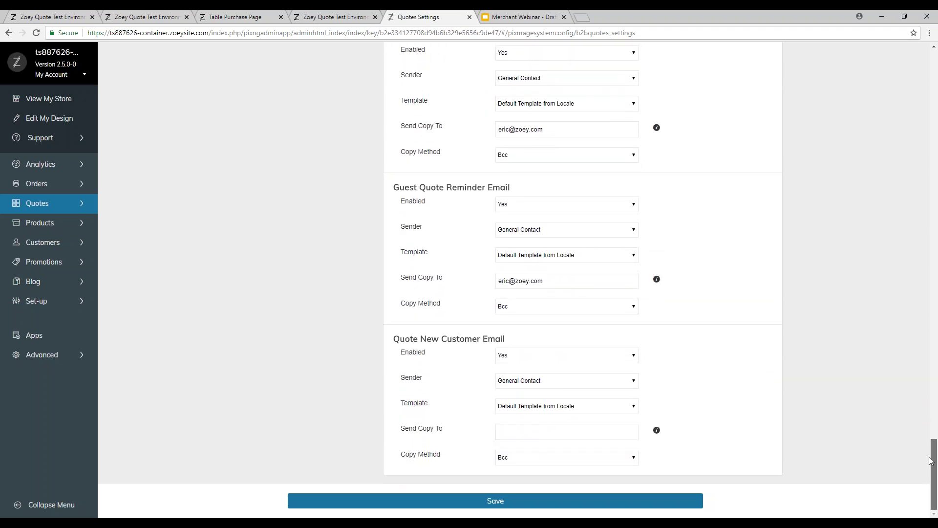
scroll(911, 383, up, 20)
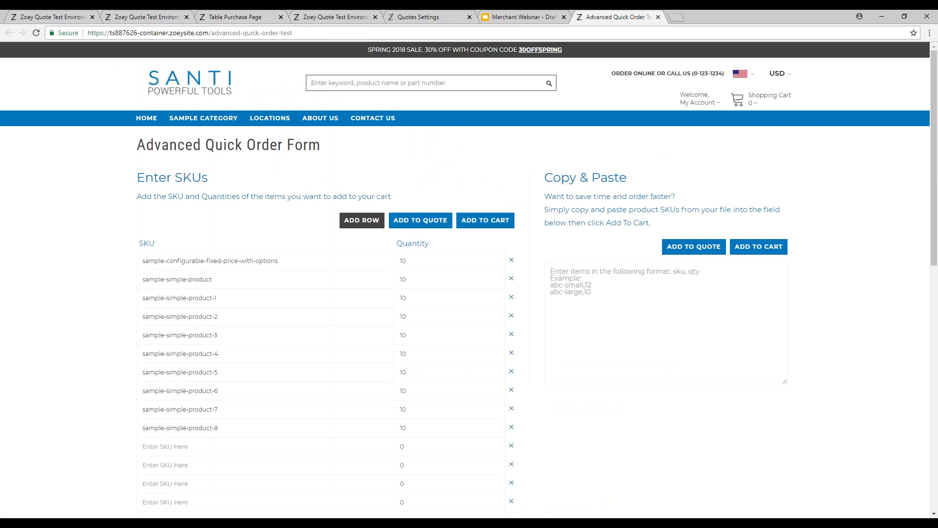
Add all SKUs entered in the Advanced Quick Order Form to a quote and open the quote request for review.
drag(933, 119, 933, 148)
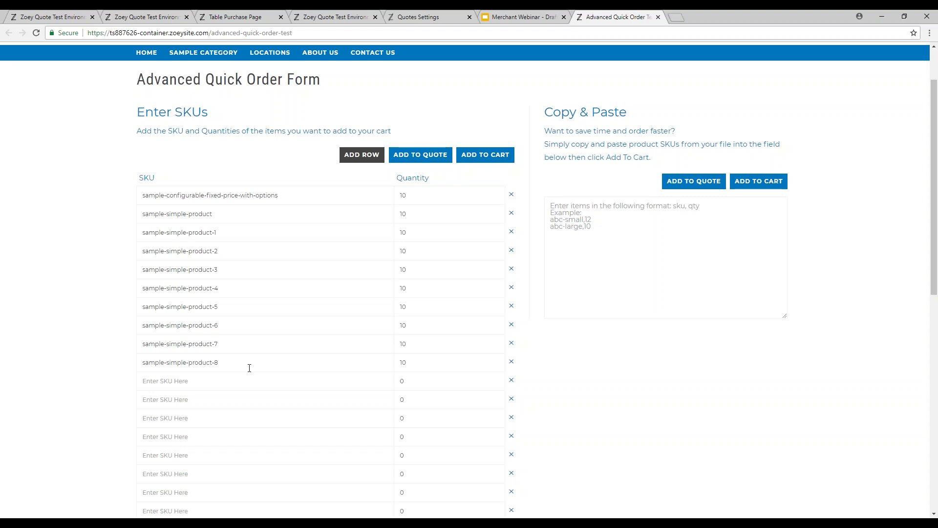
click(420, 155)
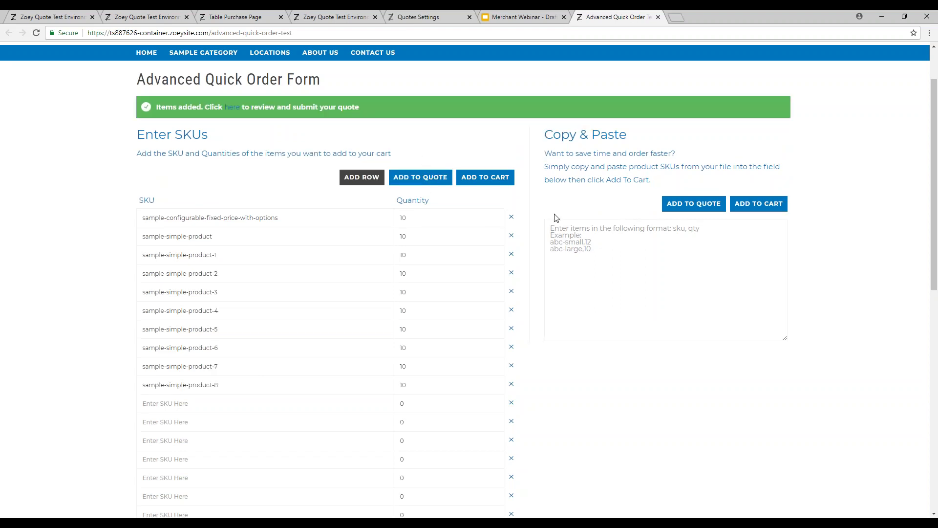
click(230, 108)
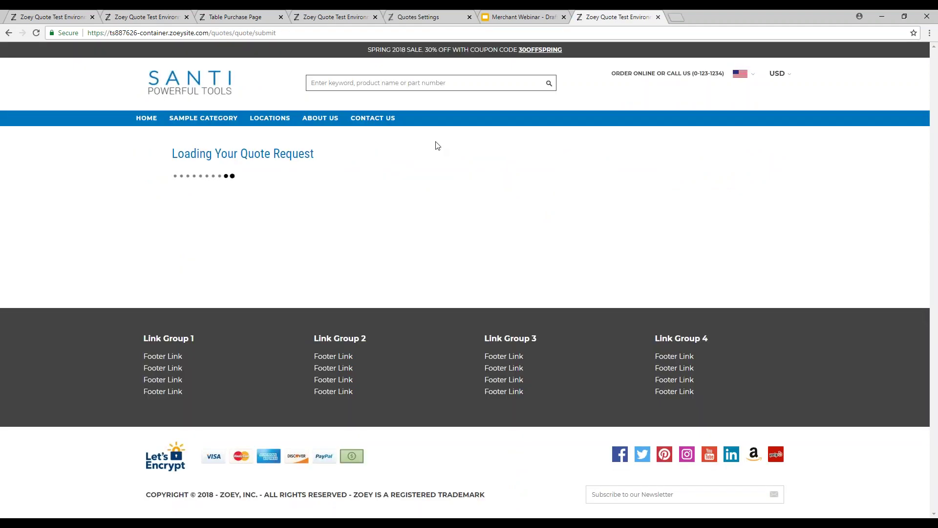
mouse_move(934, 146)
mouse_down()
mouse_move(925, 338)
mouse_move(933, 141)
mouse_up()
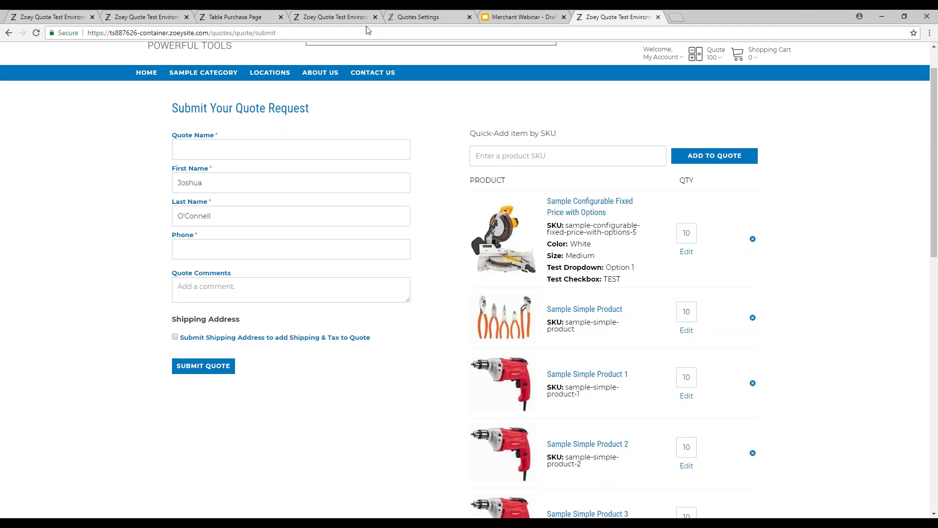
On the Table Purchase Page, add 5 of Sample Simple Product 100 and 10 each of Products 99 and 98 to the quote.
click(244, 19)
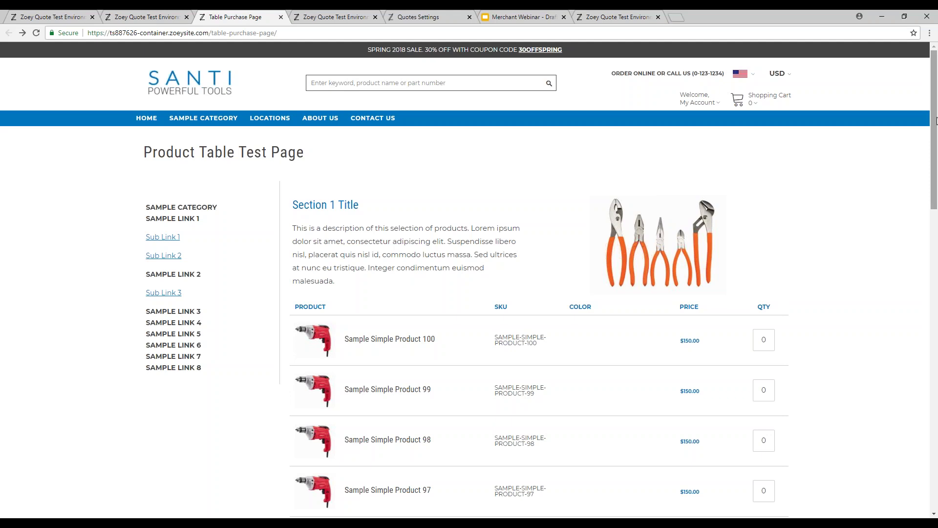
scroll(644, 82, down, 1)
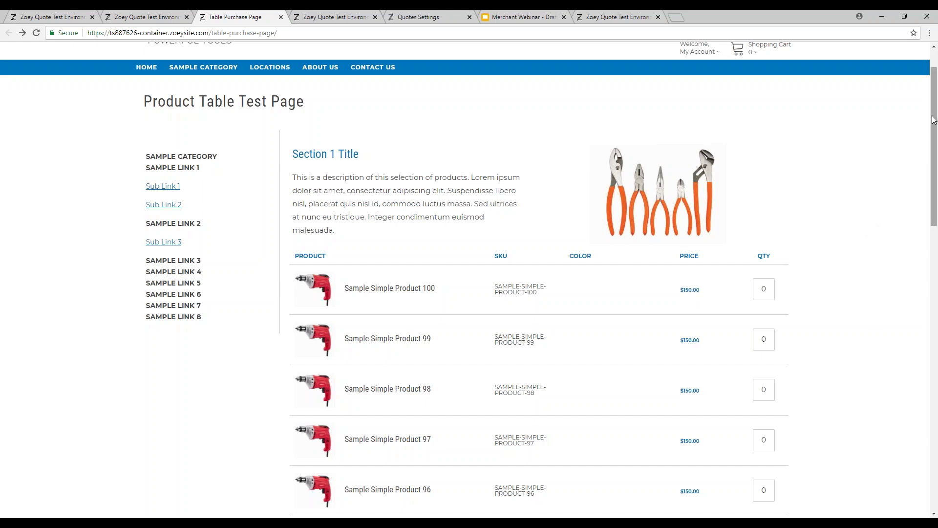
drag(934, 120, 936, 165)
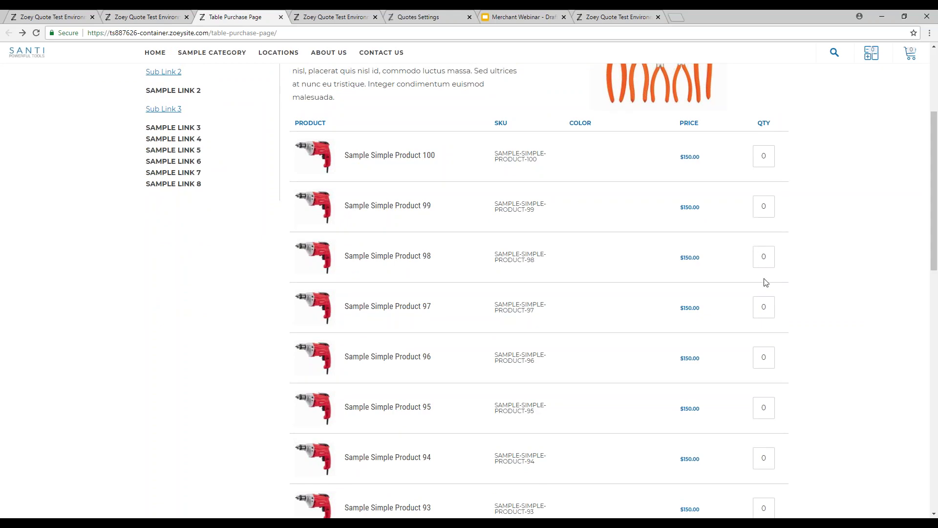
click(762, 155)
text(5)
click(763, 206)
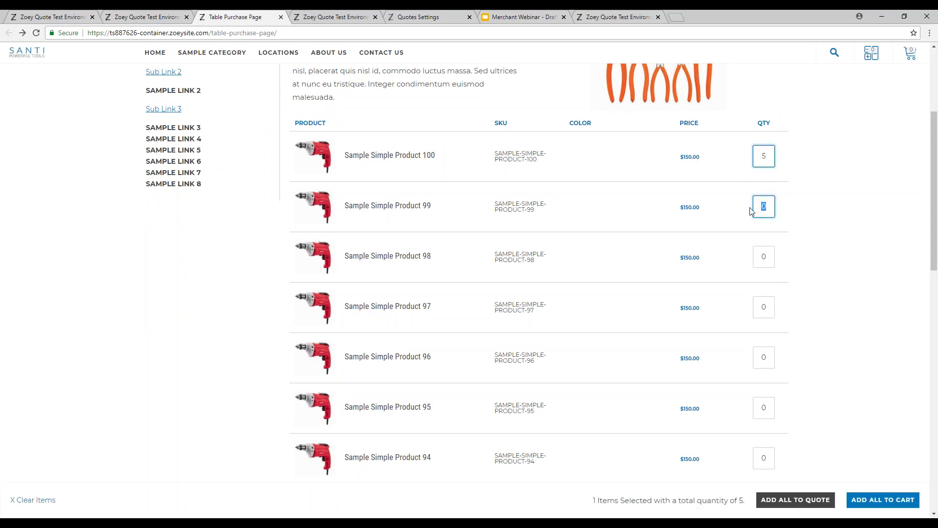
text(10)
click(755, 257)
text(10)
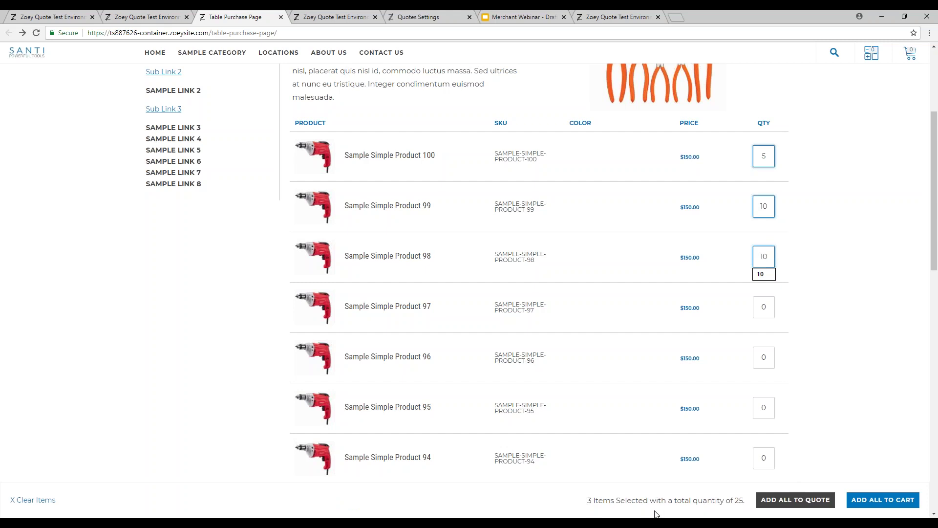
click(782, 504)
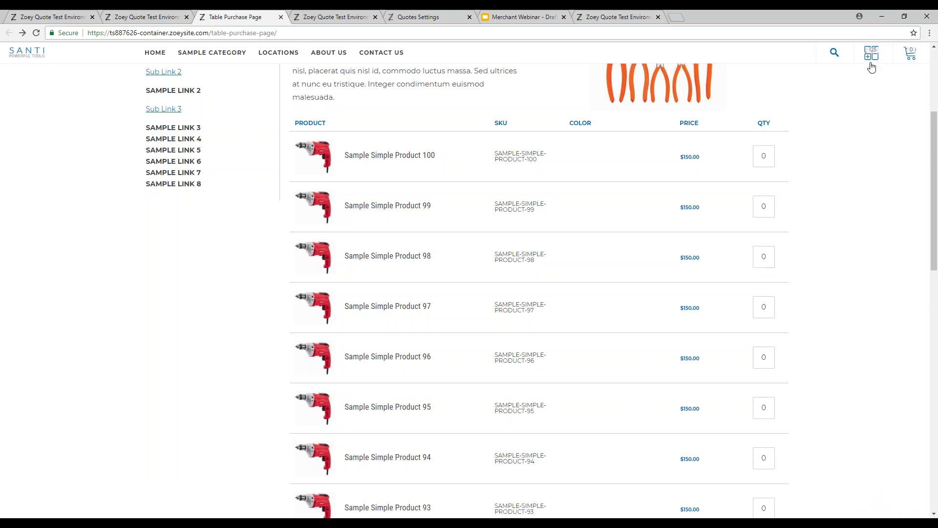
Reload the quote request page to check the updated quote, and return to Quotes Settings in the store admin.
drag(932, 128, 928, 54)
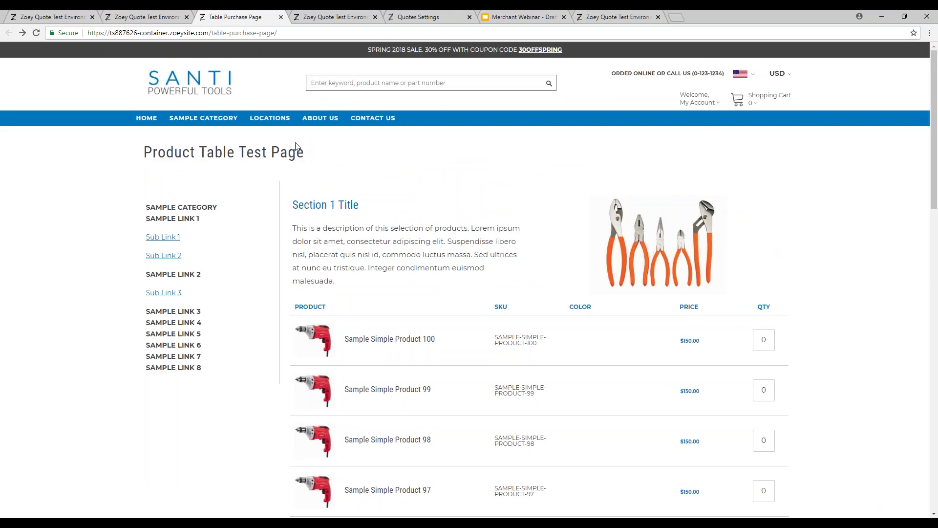
click(313, 19)
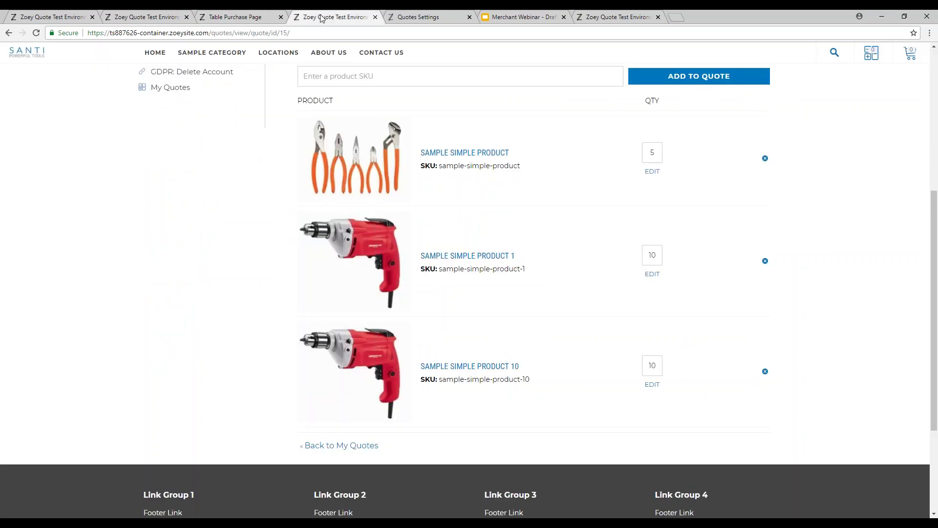
click(165, 16)
click(54, 17)
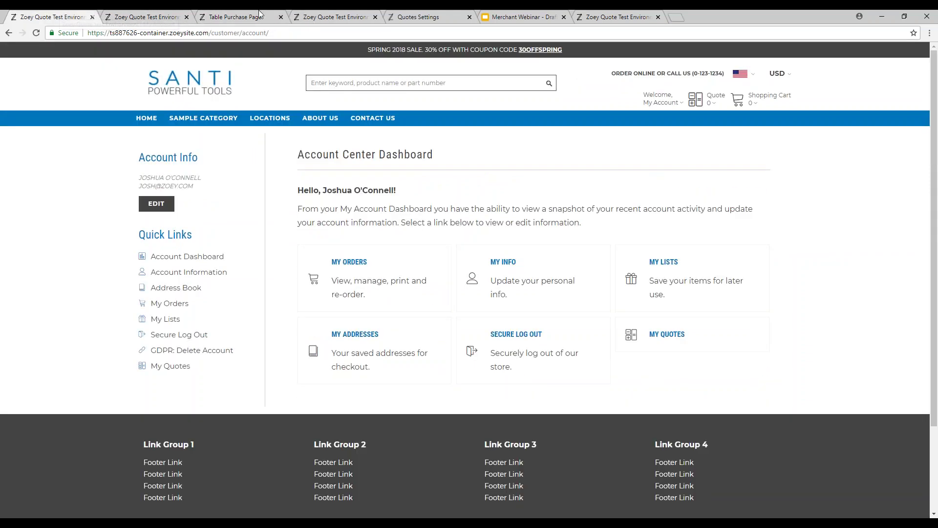
click(415, 17)
click(620, 15)
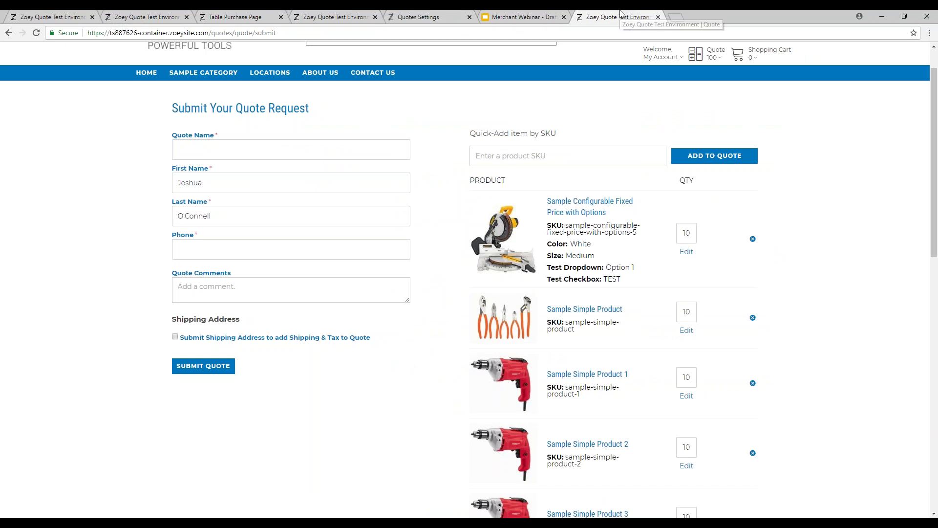
key(F5)
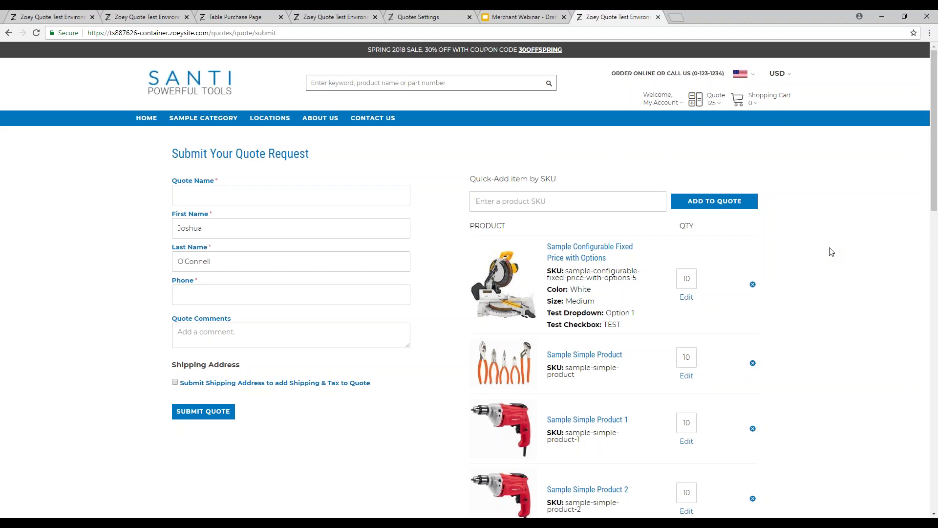
click(415, 15)
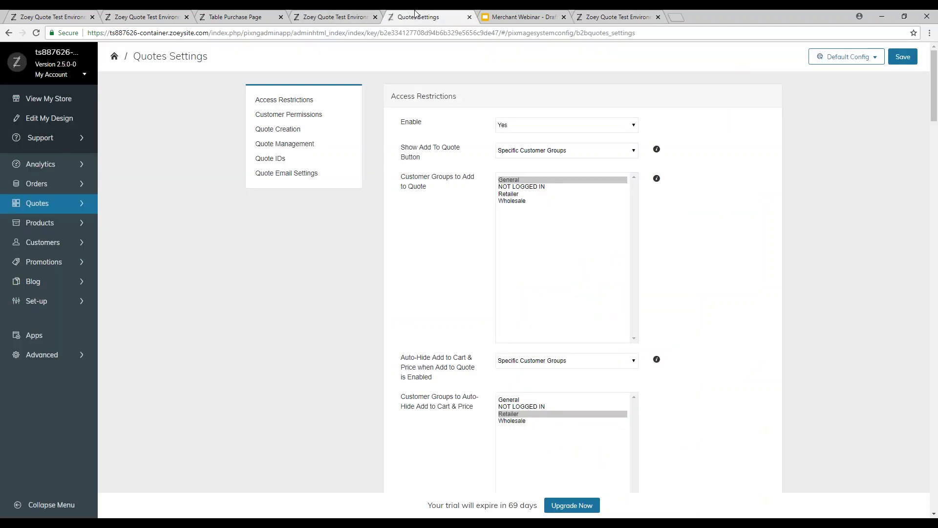
Open the Live Demo Quote from the store admin's quotes list and set its status to Quote Available.
click(117, 206)
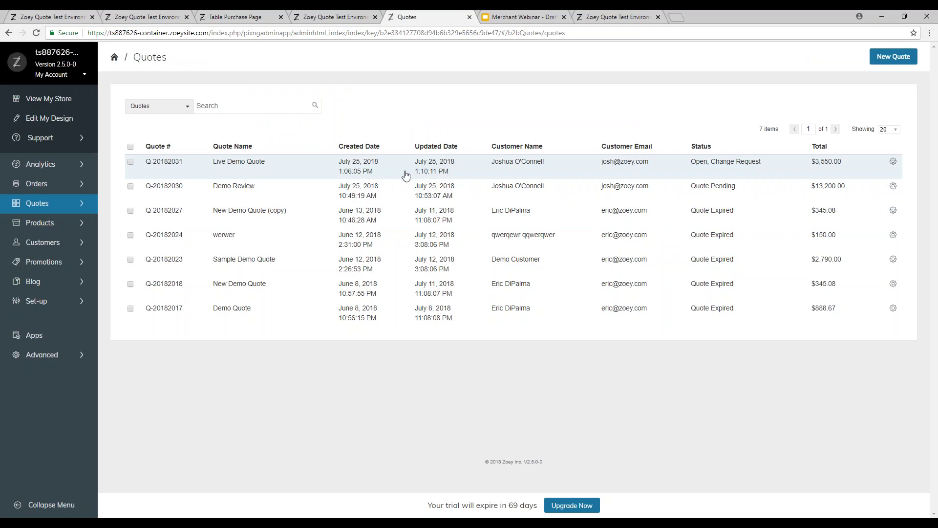
click(382, 168)
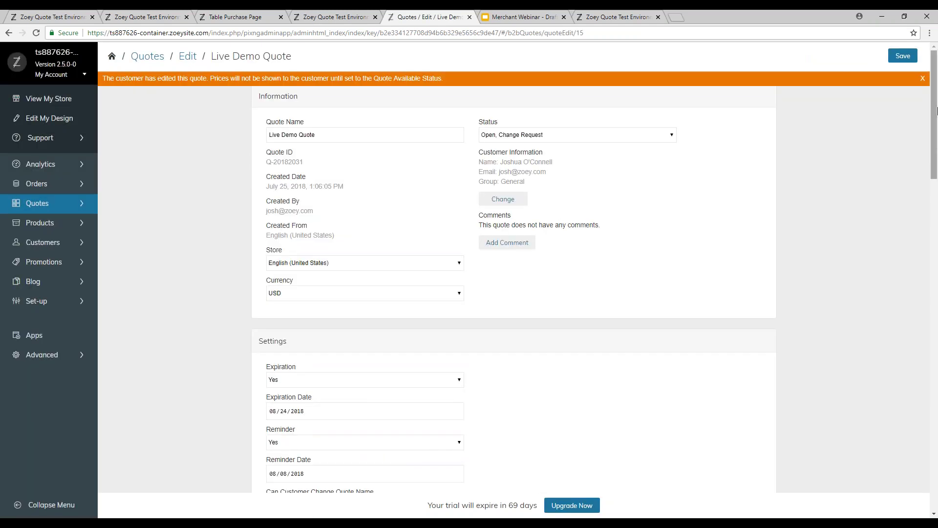
scroll(931, 169, down, 9)
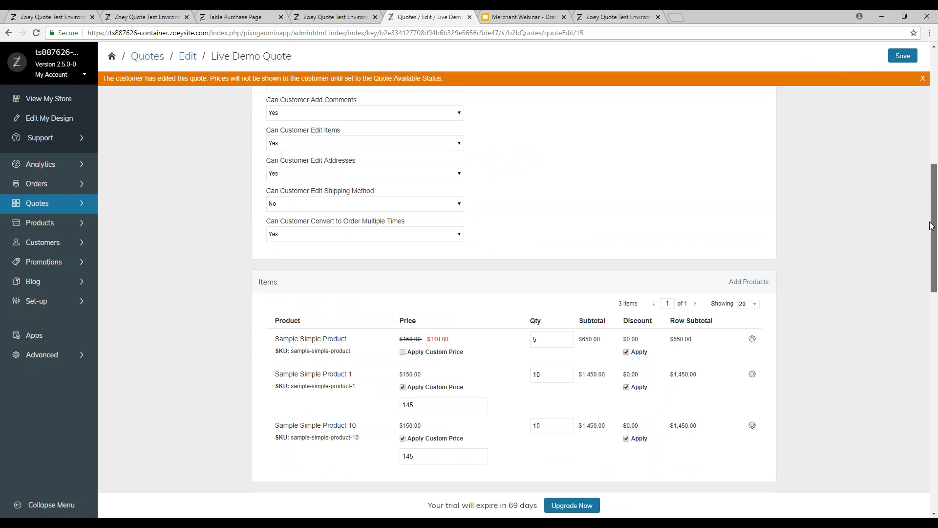
scroll(769, 192, down, 8)
scroll(769, 192, up, 20)
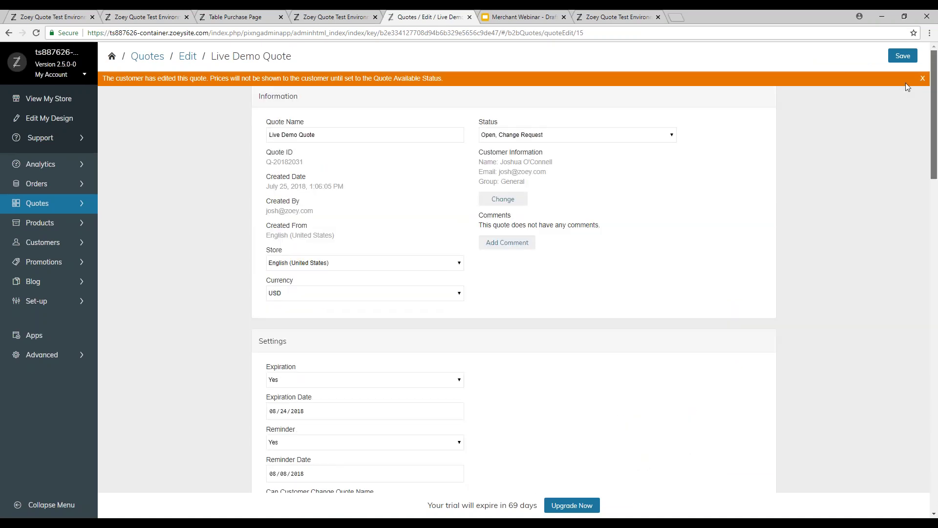
click(551, 139)
click(552, 153)
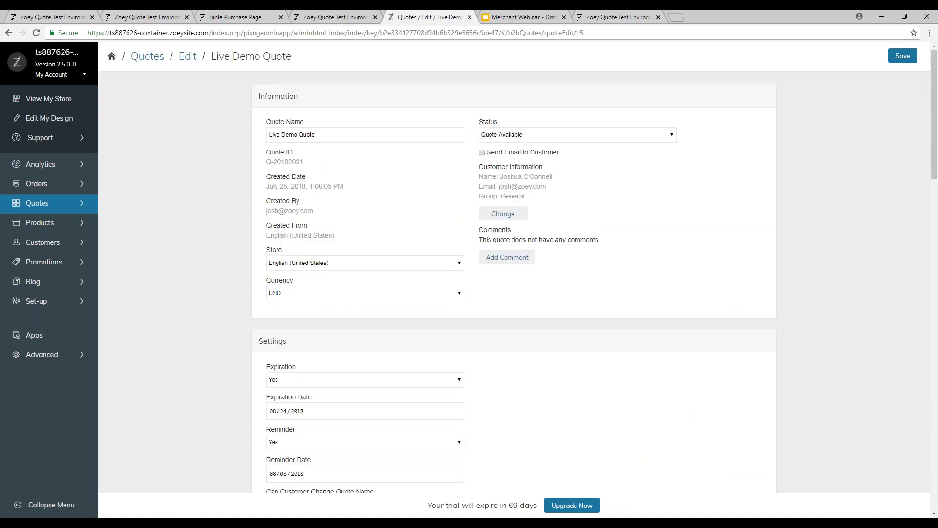
click(482, 154)
Add the comment "Here is your quote. We hope you will make this purchase and join our family of customers!" and save the quote.
click(517, 259)
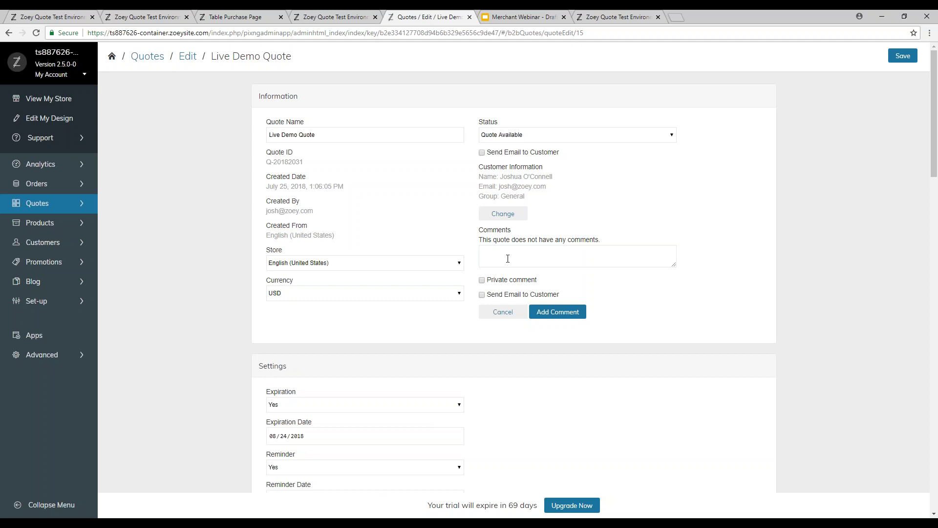
text(Here is your quote. We hope you will make this )
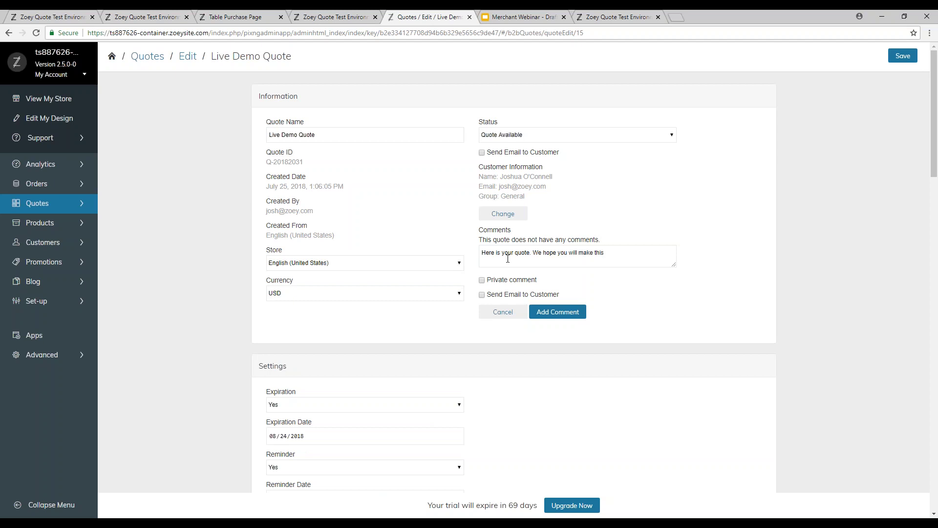
text(purchase and join our family of customers!)
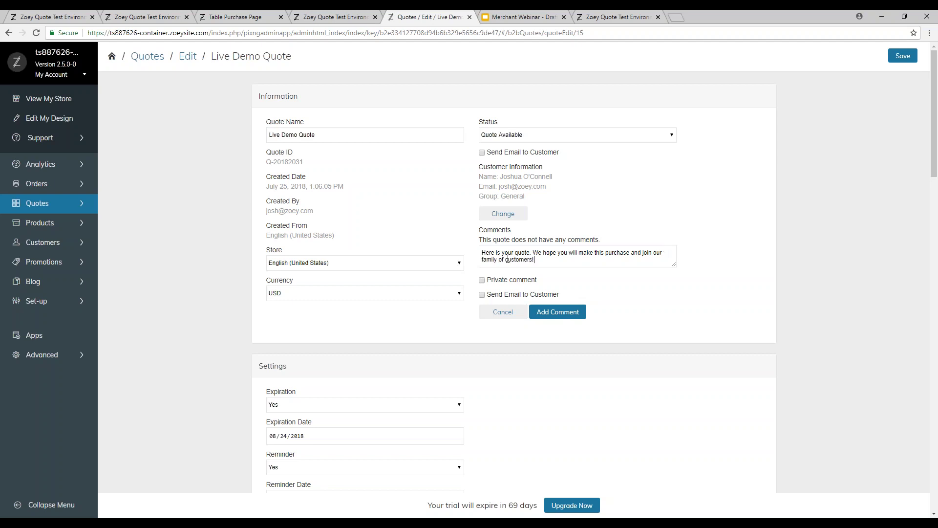
click(559, 313)
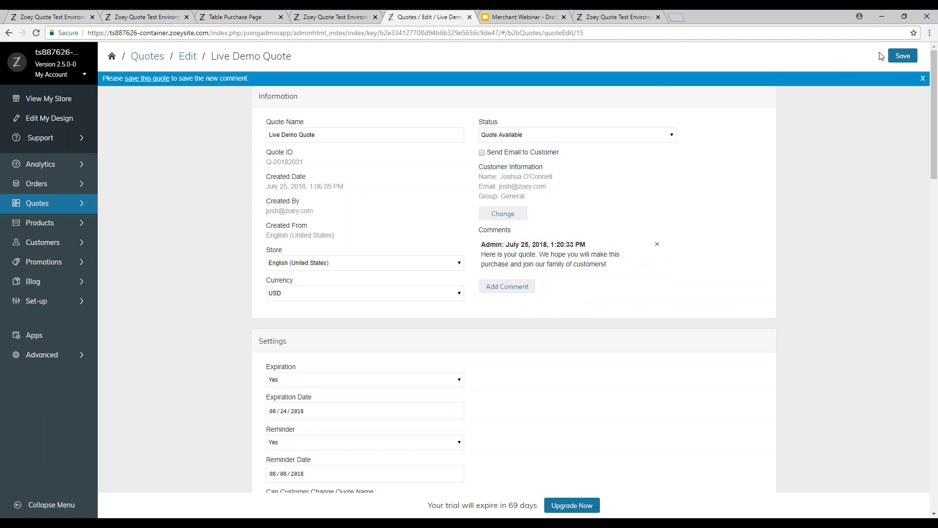
click(897, 56)
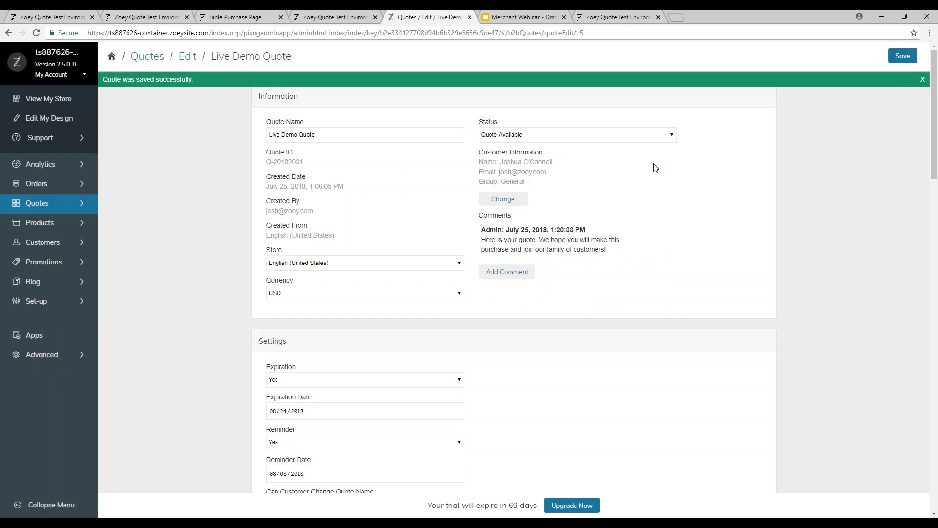
Return to the customer's storefront account and open the Live Demo Quote from My Quotes to check its prices and comment.
click(335, 16)
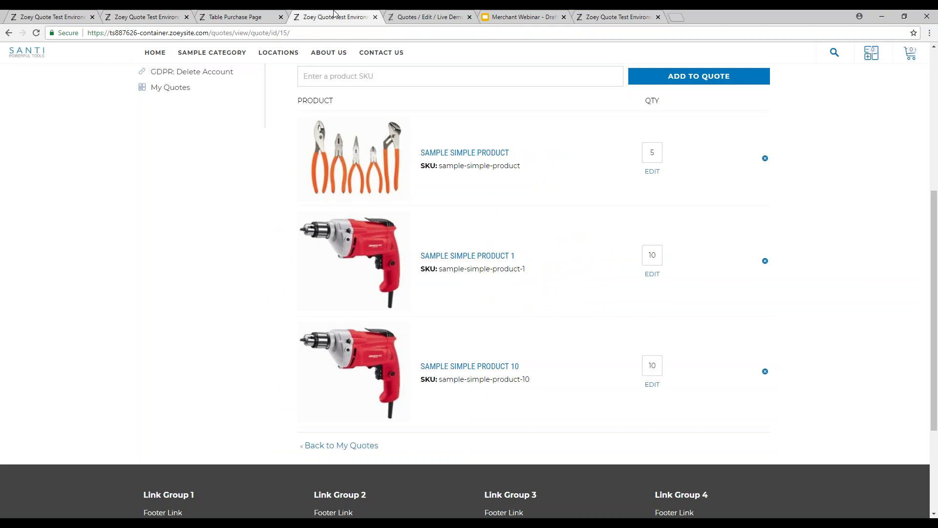
scroll(632, 143, up, 5)
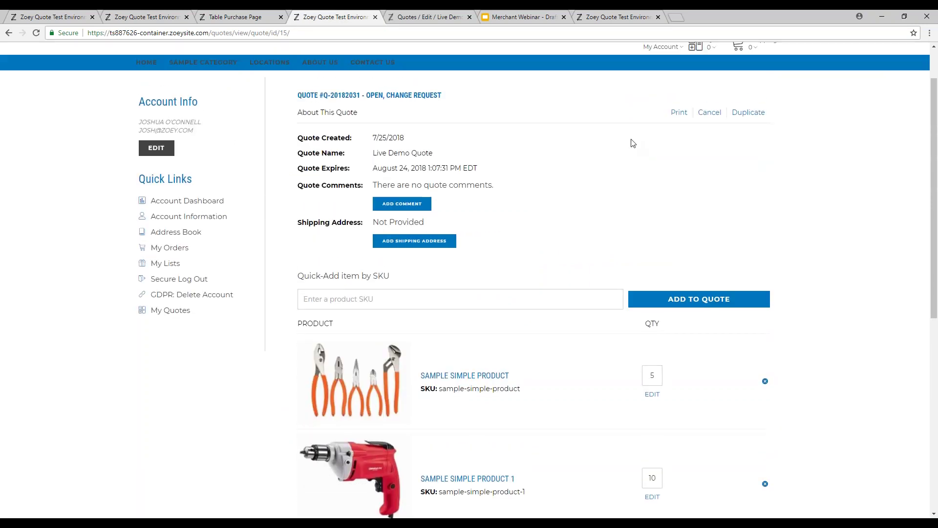
mouse_move(663, 107)
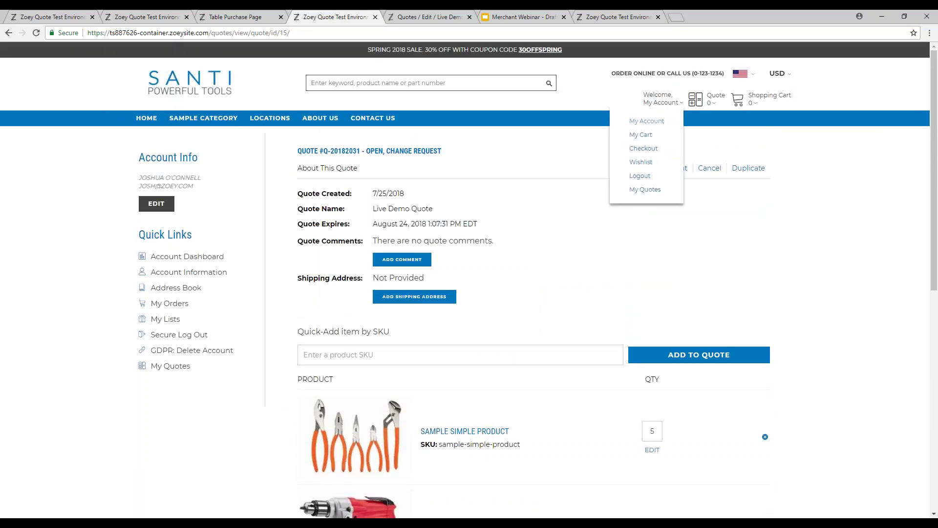
click(645, 190)
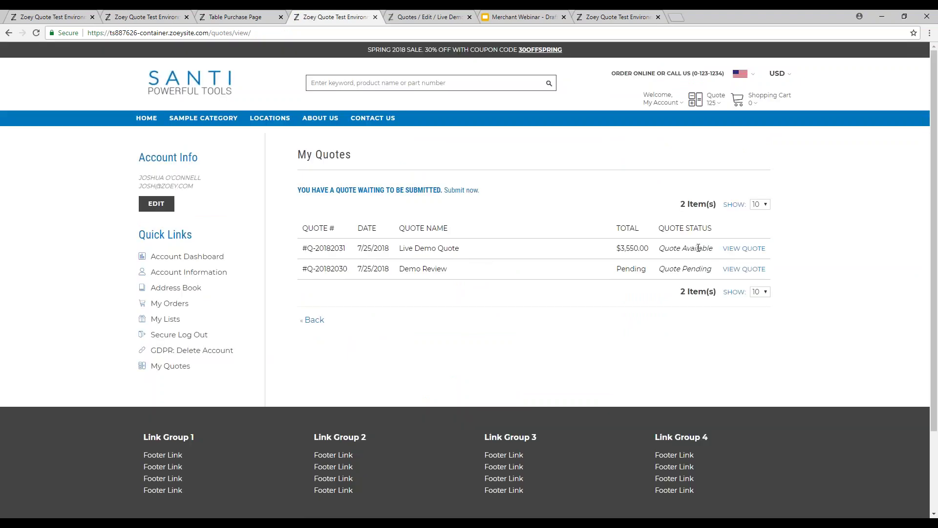
click(728, 251)
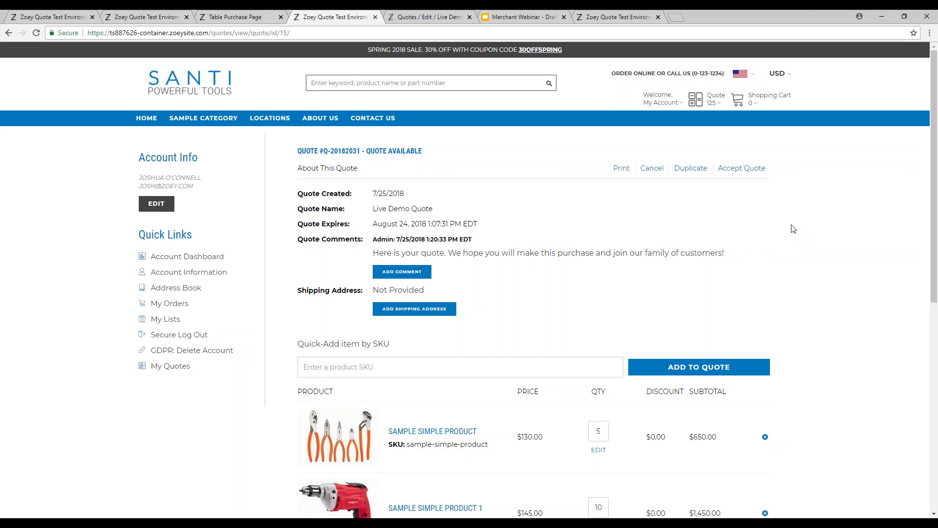
Accept the Live Demo Quote as the customer and look over the accepted quote.
click(748, 170)
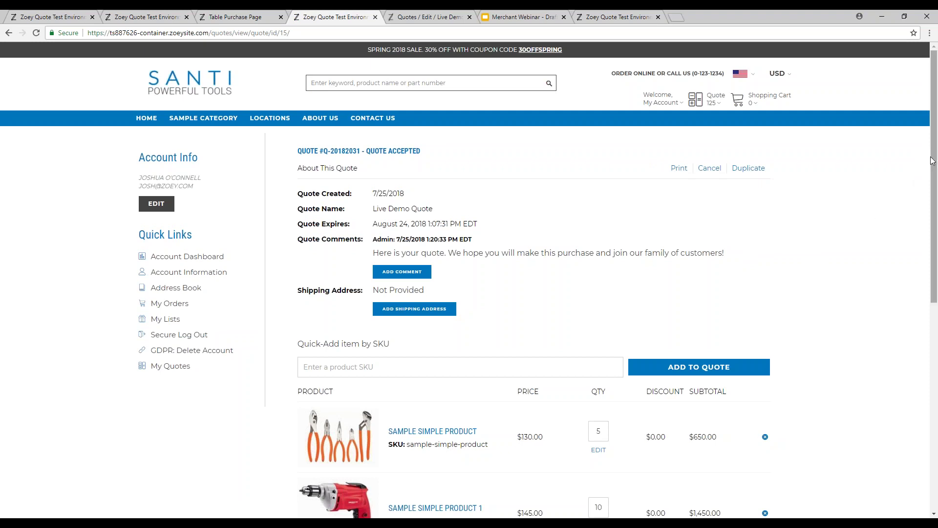
drag(931, 165, 915, 183)
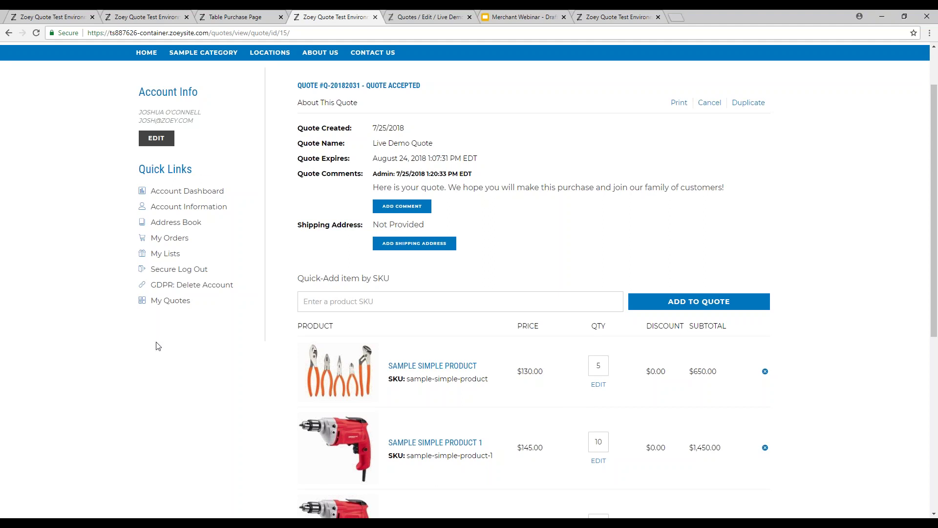
scroll(159, 339, up, 2)
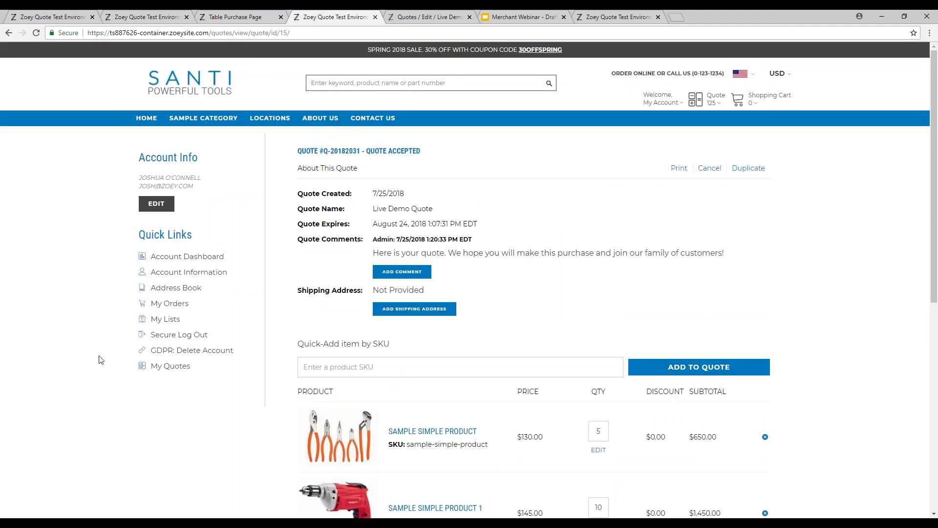
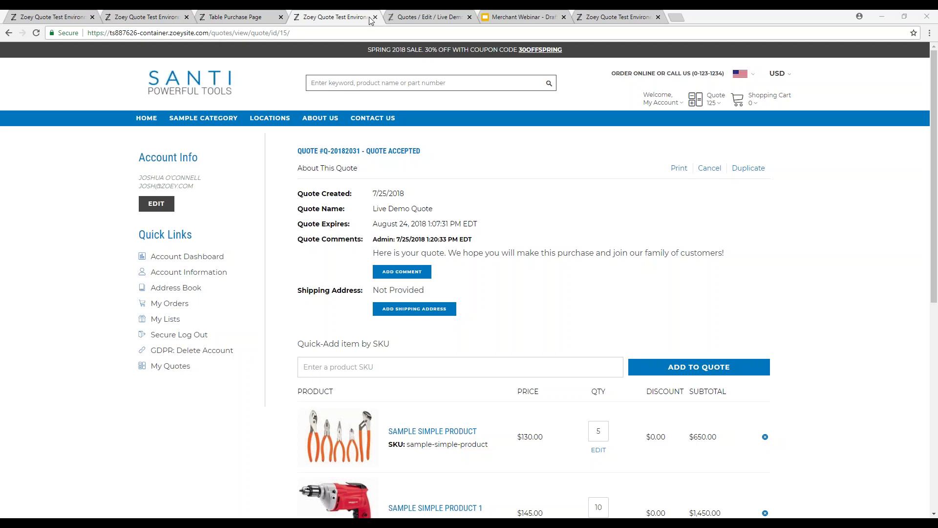
click(499, 15)
key(Right)
key(Right)
key(Right)
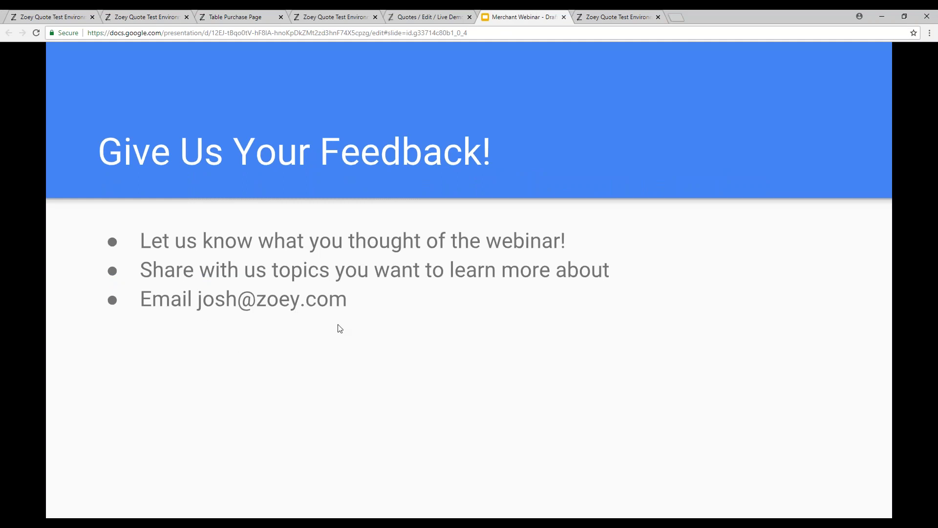
key(Left)
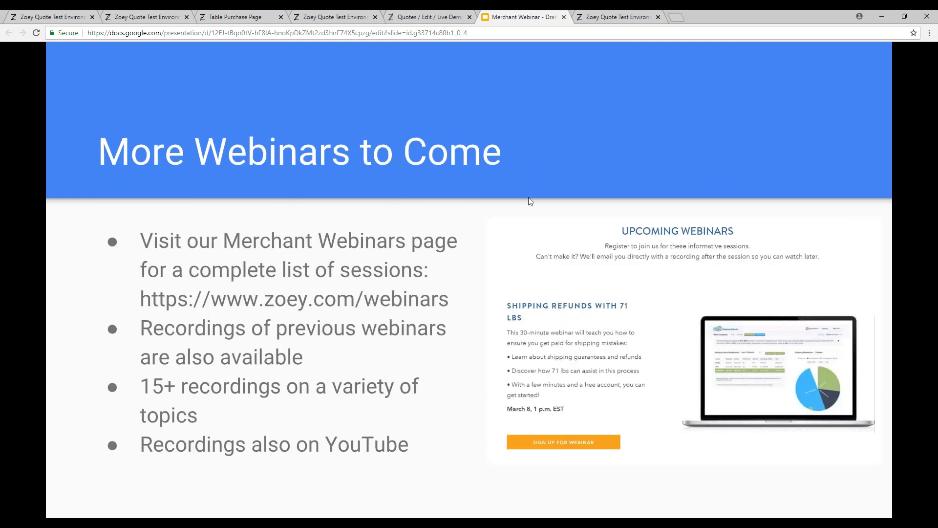